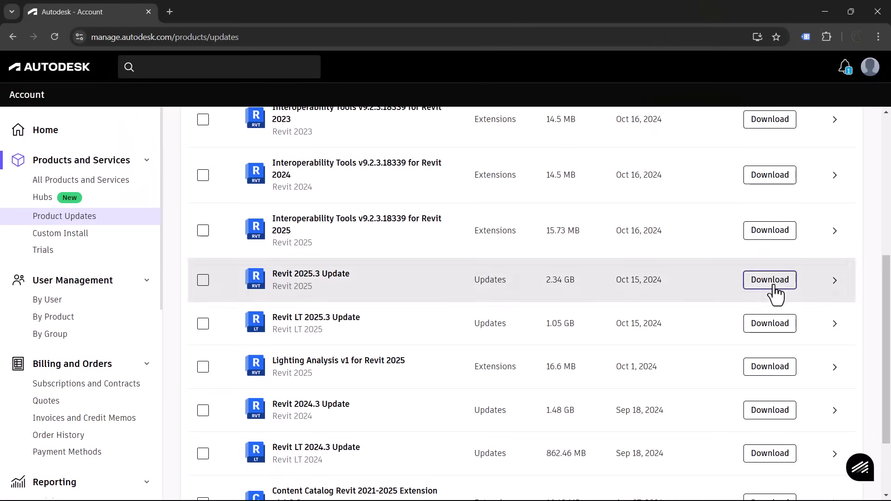
Download the 2.34 GB Revit 2025.3 Update from Autodesk Account and launch its installer.
left_click(769, 280)
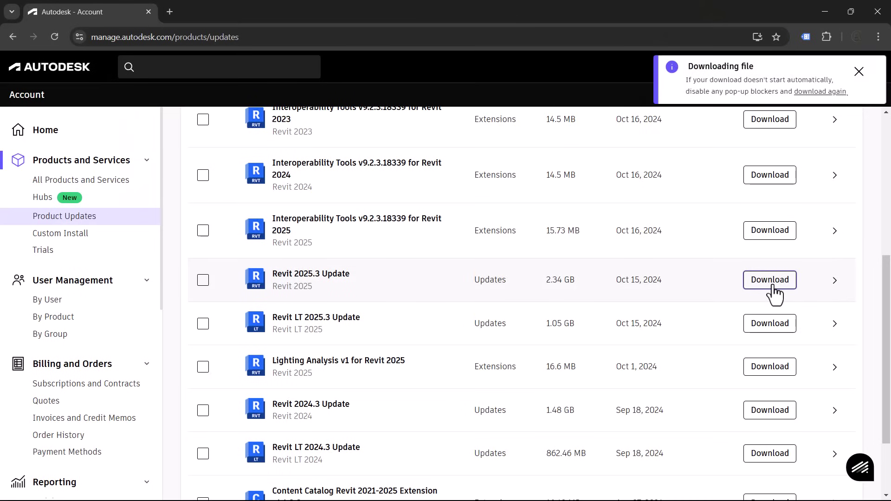
left_click(703, 99)
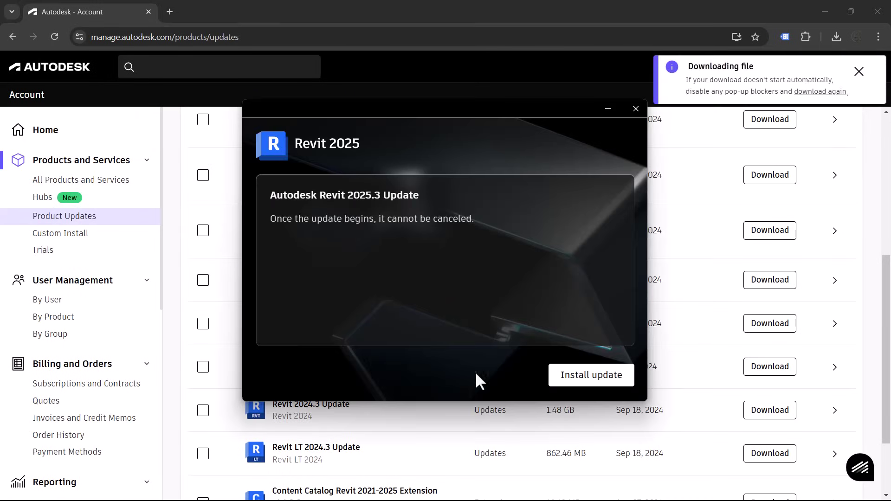
Install the Revit 2025.3 Update so Revit reopens as version 2025.3 on Level 1.
left_click(558, 384)
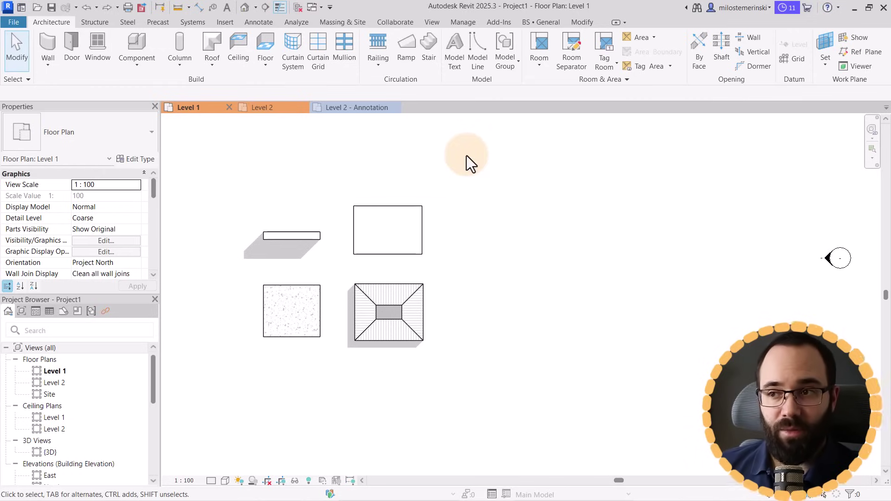
Show the Manage tab's Add-Ins Manager listing add-ins, vendors and loading times, nudged slightly higher.
left_click(457, 23)
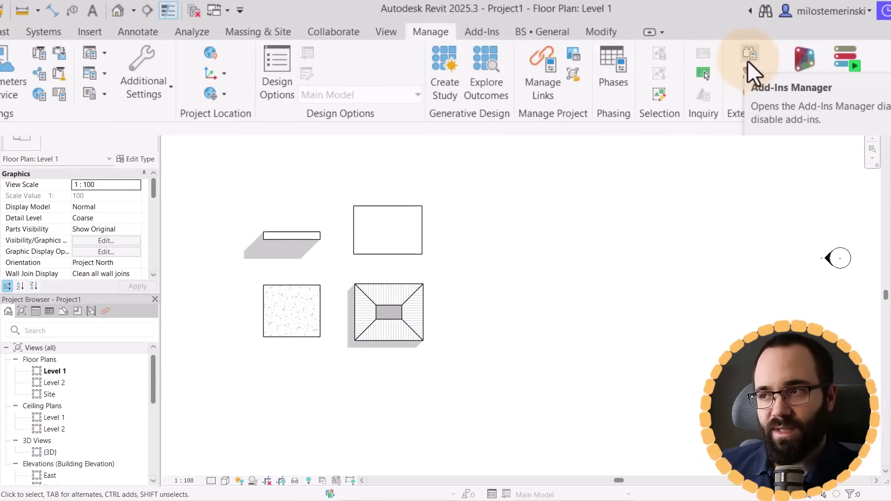
left_click(747, 58)
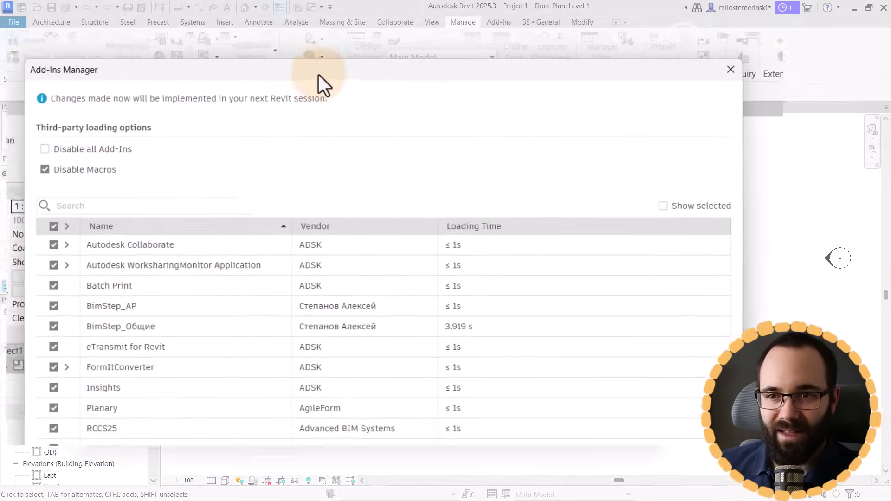
left_click_drag(316, 60, 316, 51)
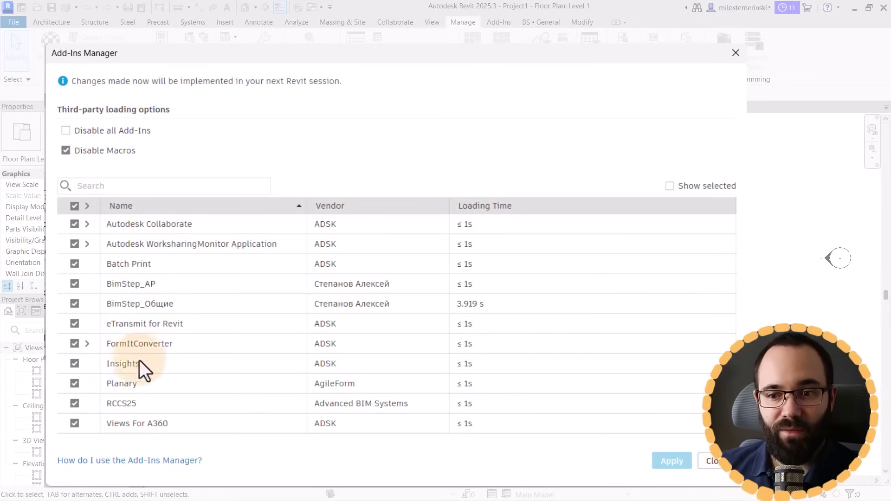
Disable the BimStep_AP and BimStep_Общие add-ins, keeping eTransmit enabled, and apply.
left_click(74, 305)
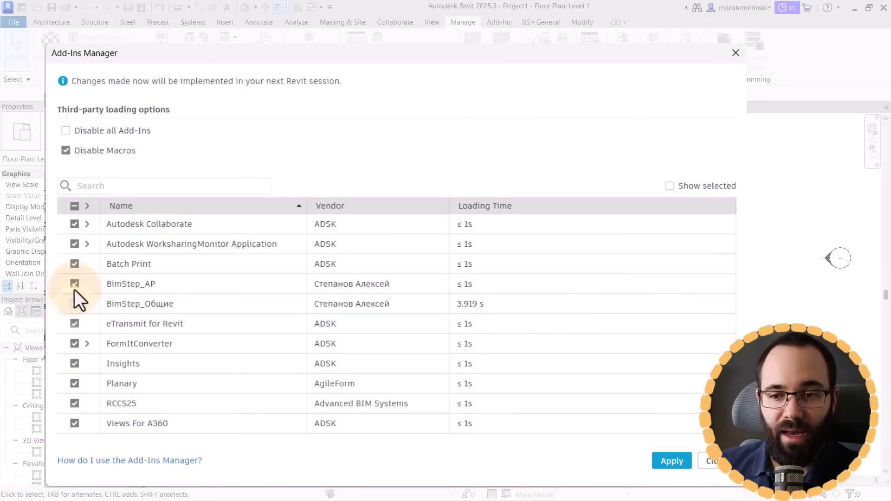
left_click(74, 323)
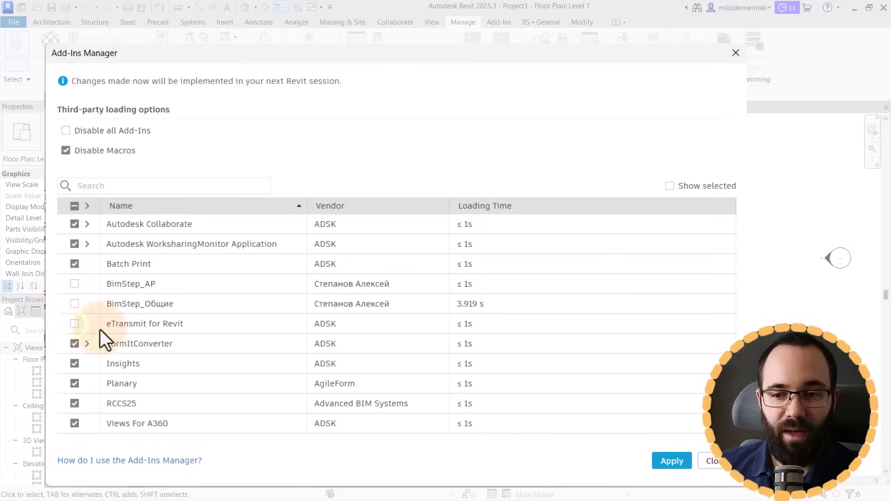
left_click(75, 322)
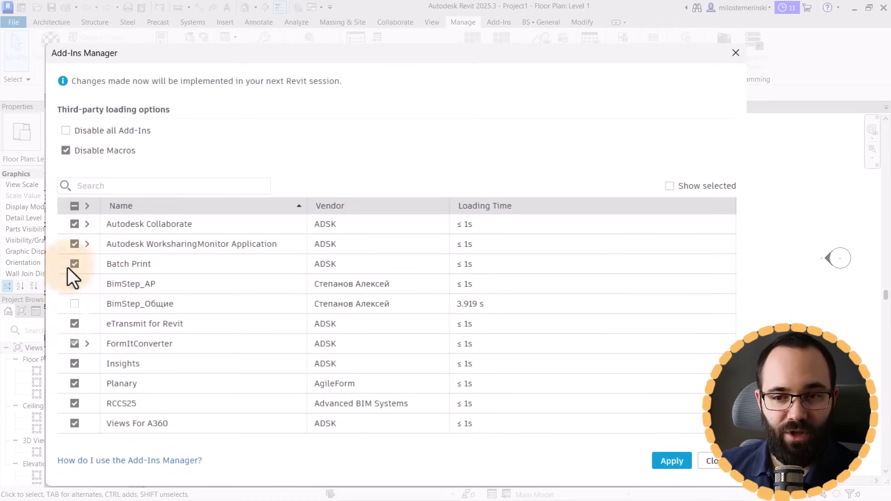
left_click(666, 462)
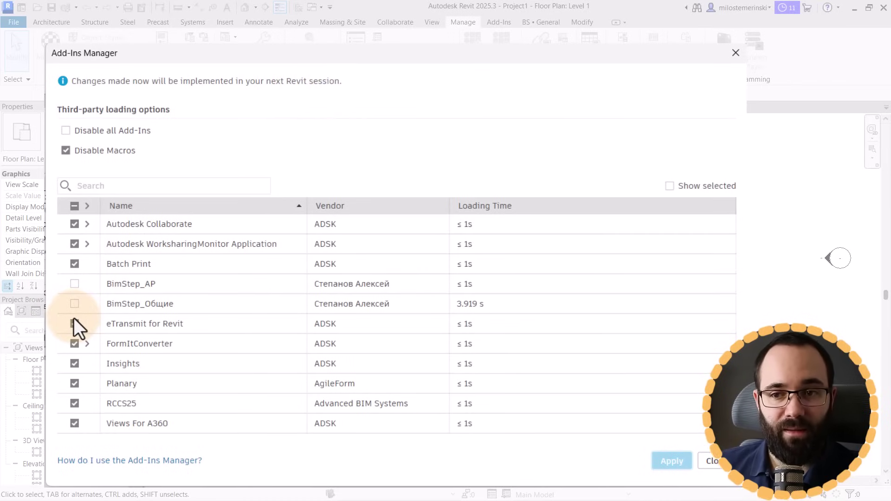
Try Disable all Add-Ins and Show selected, revert both, then close the Add-Ins Manager.
left_click(65, 132)
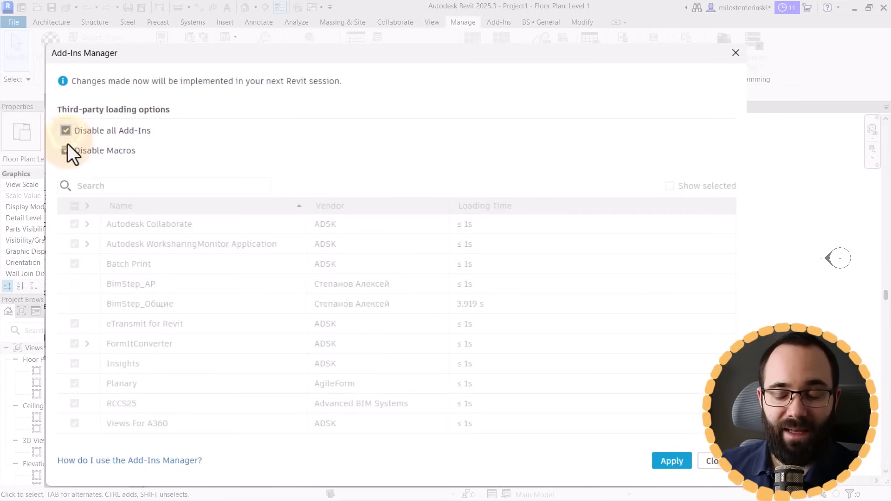
left_click(65, 132)
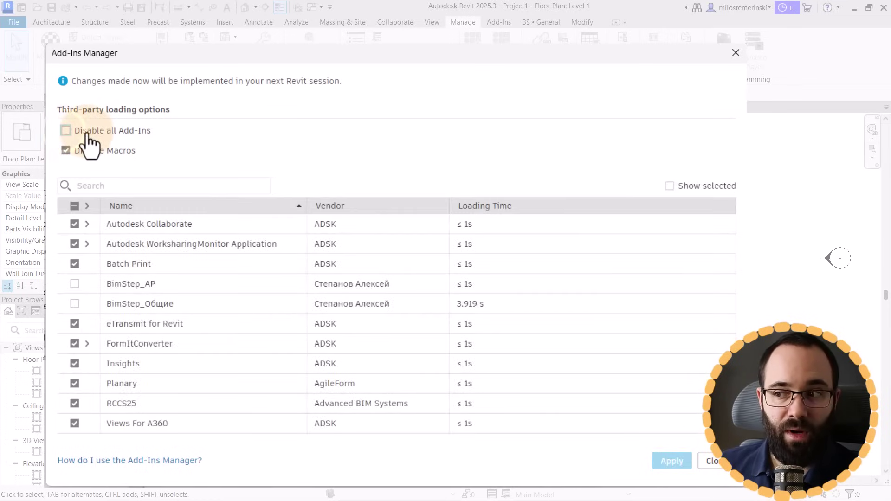
left_click(670, 186)
scroll(446, 322, "down", 2)
scroll(445, 322, "up", 2)
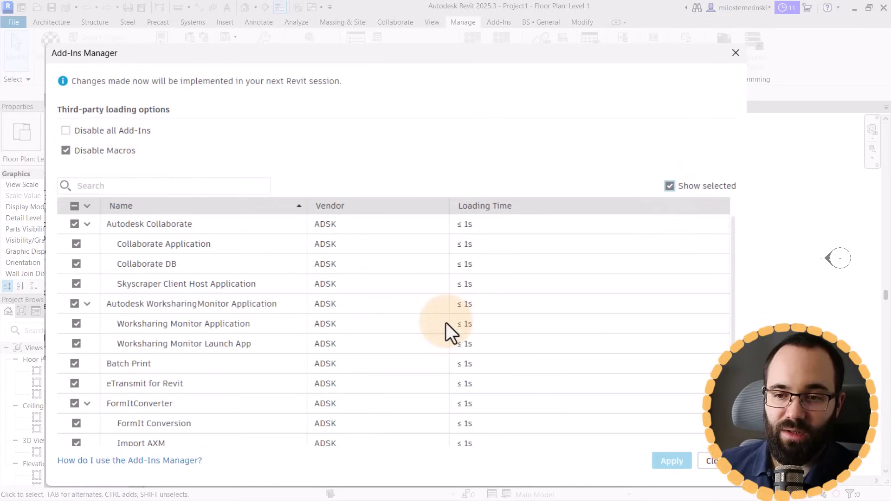
left_click(669, 187)
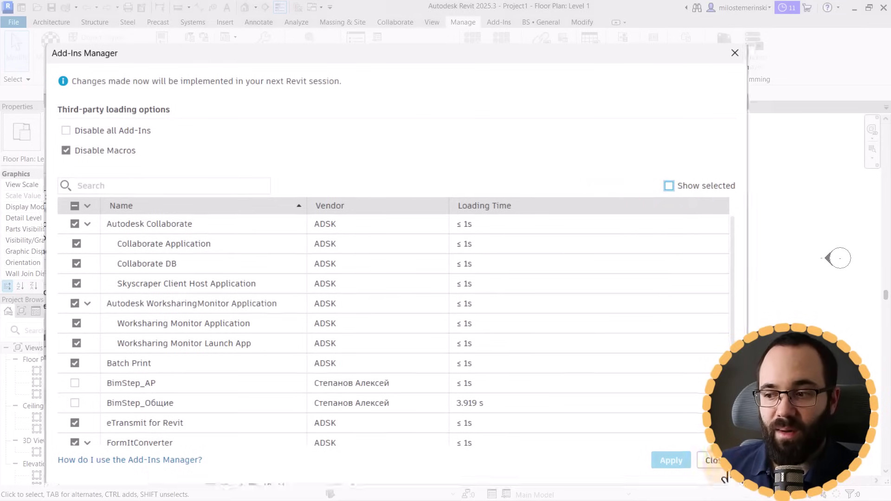
left_click(710, 461)
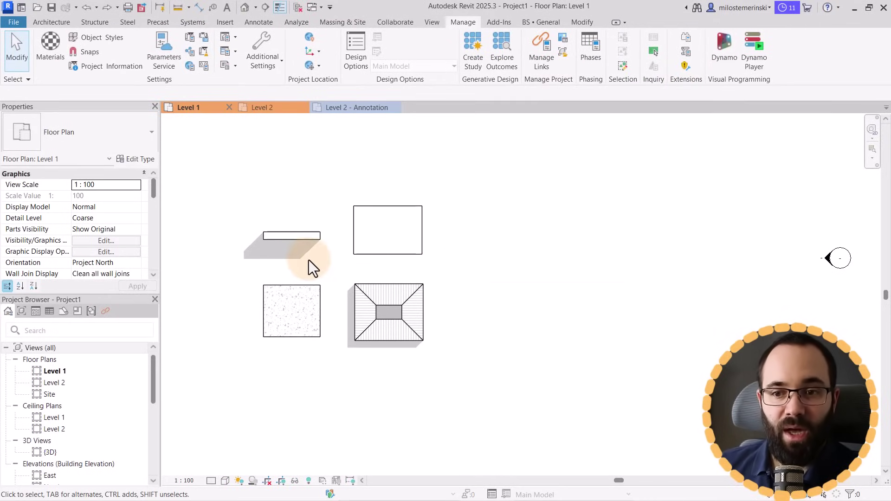
Select the hip roof and bring up its type's layer structure editor.
left_click(283, 241)
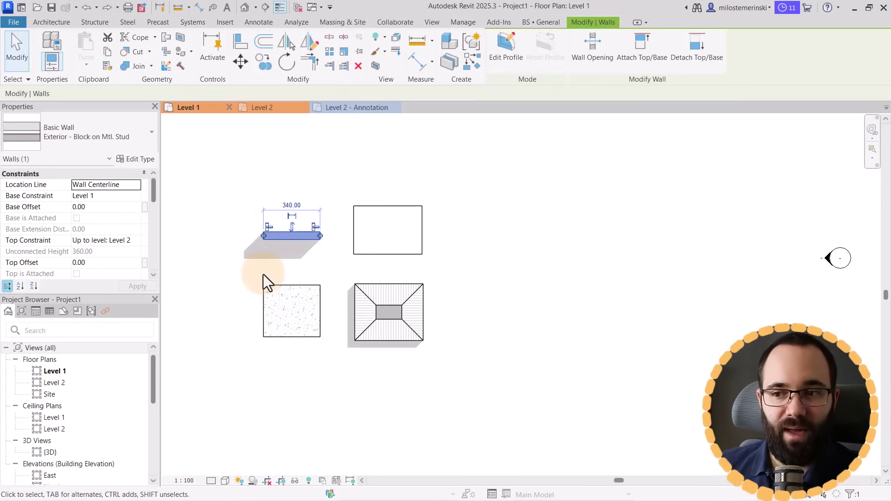
left_click(296, 287)
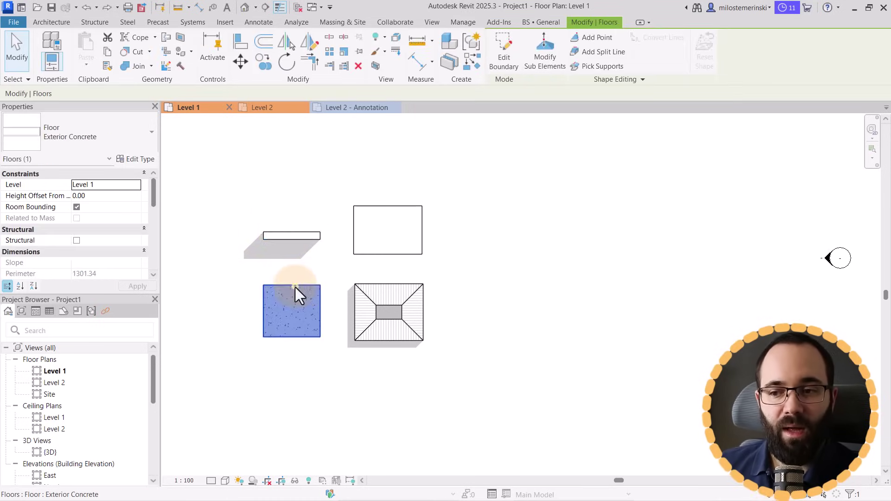
left_click(358, 253)
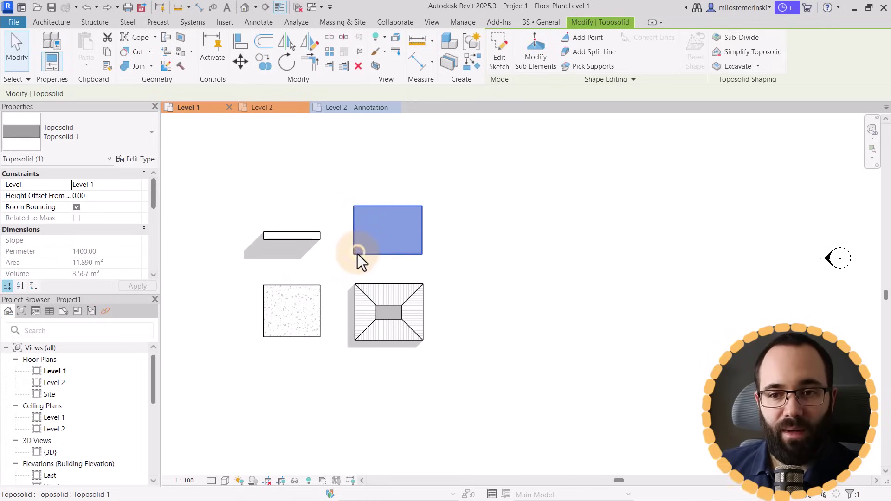
left_click(364, 285)
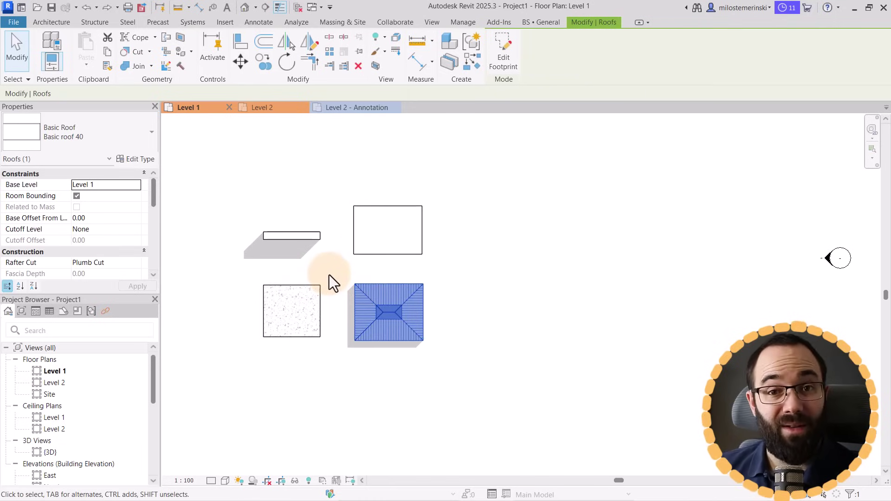
left_click(144, 160)
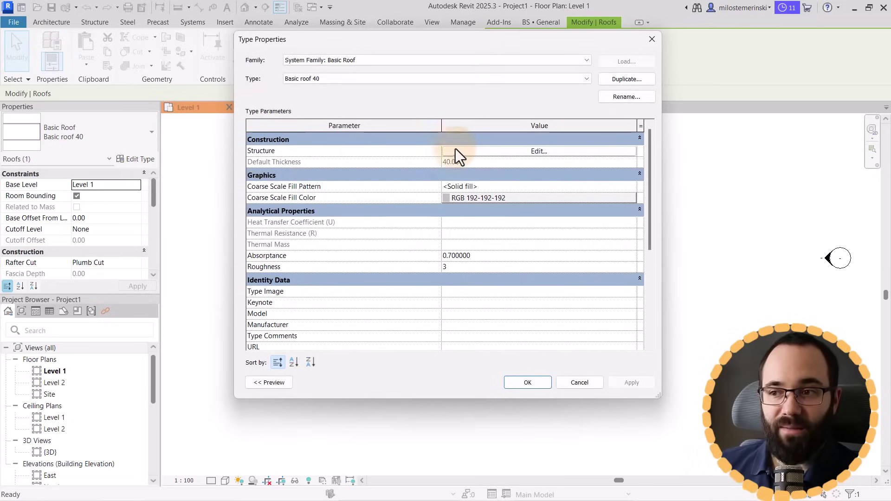
left_click(469, 154)
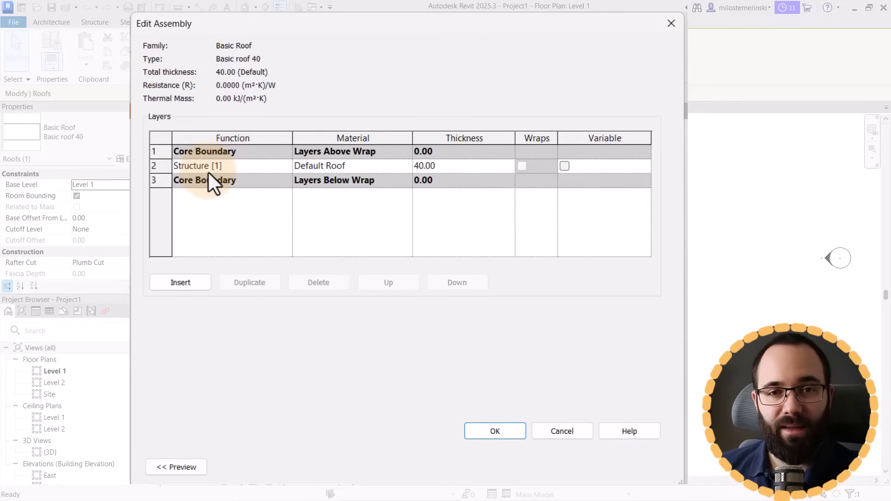
Duplicate the Default Roof layer twice and set thicknesses 5 and 10, keeping 40.
left_click(162, 171)
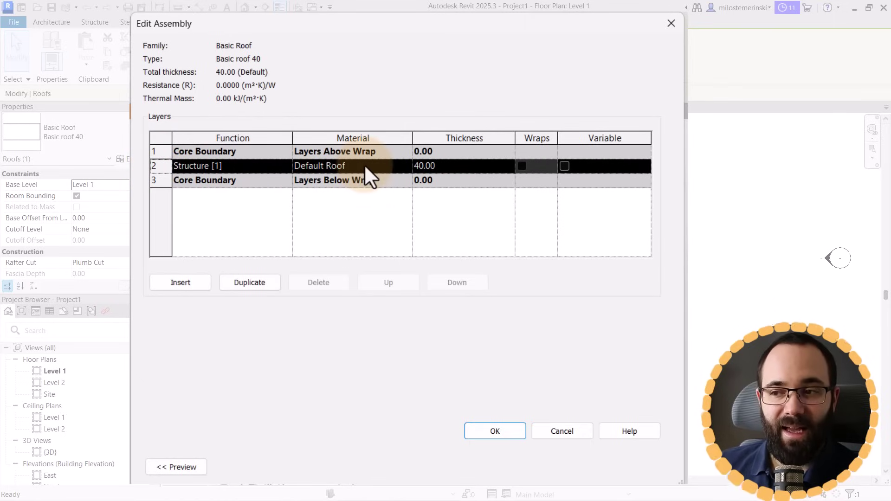
left_click(242, 288)
left_click(238, 288)
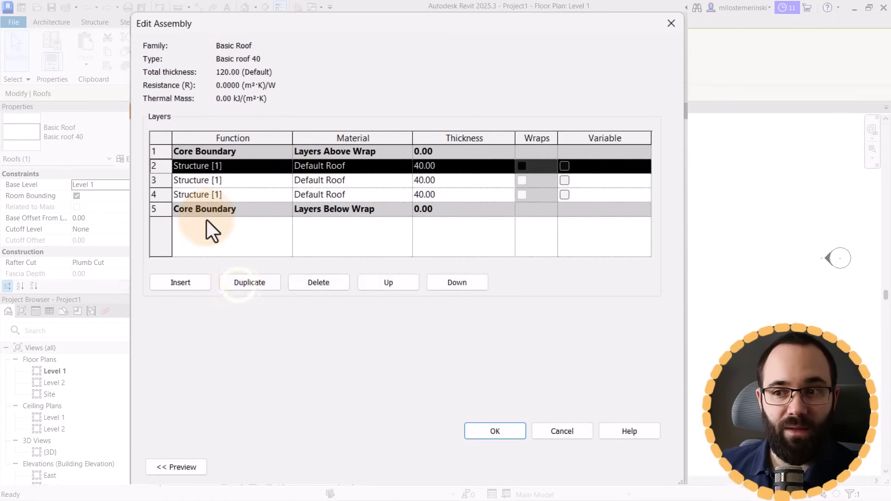
left_click(447, 165)
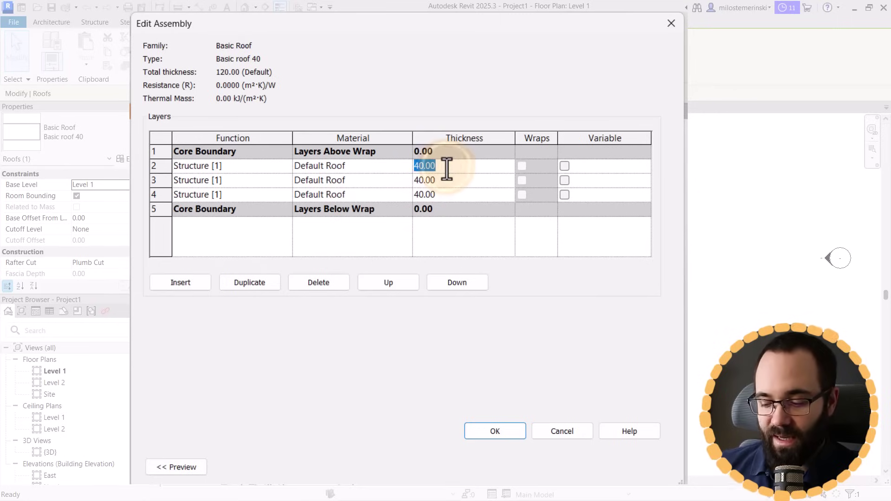
type("5")
left_click(458, 182)
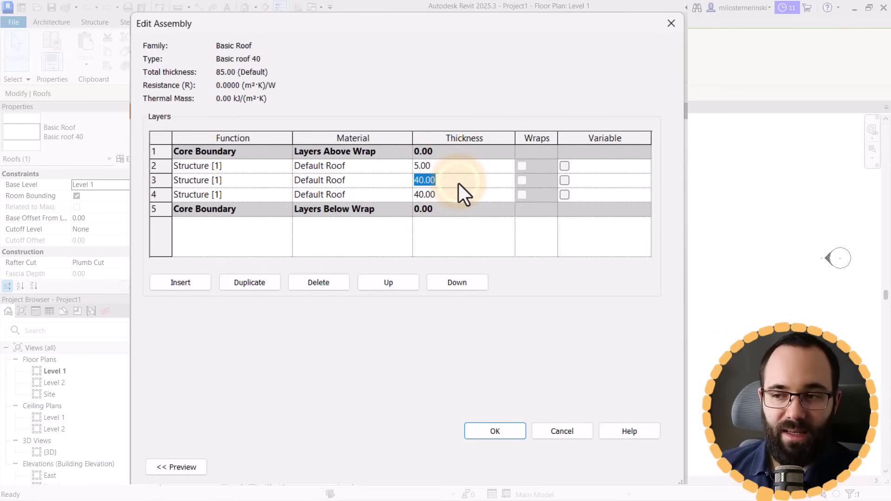
type("10")
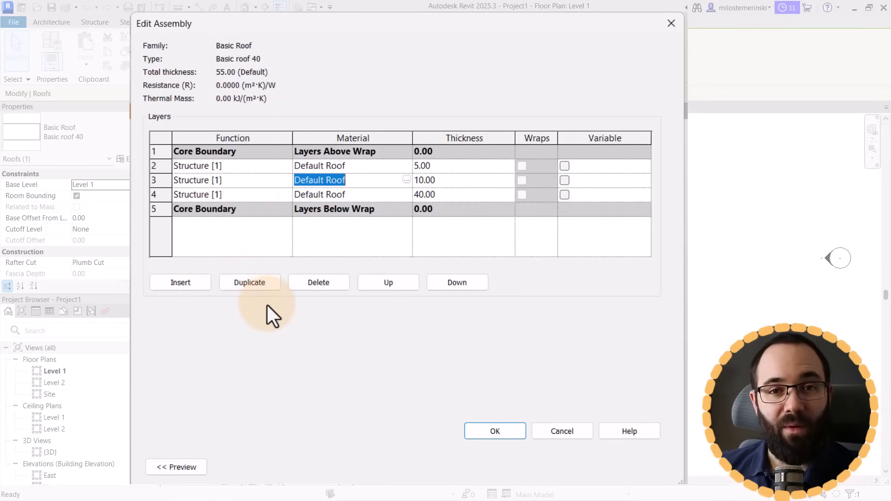
left_click(478, 432)
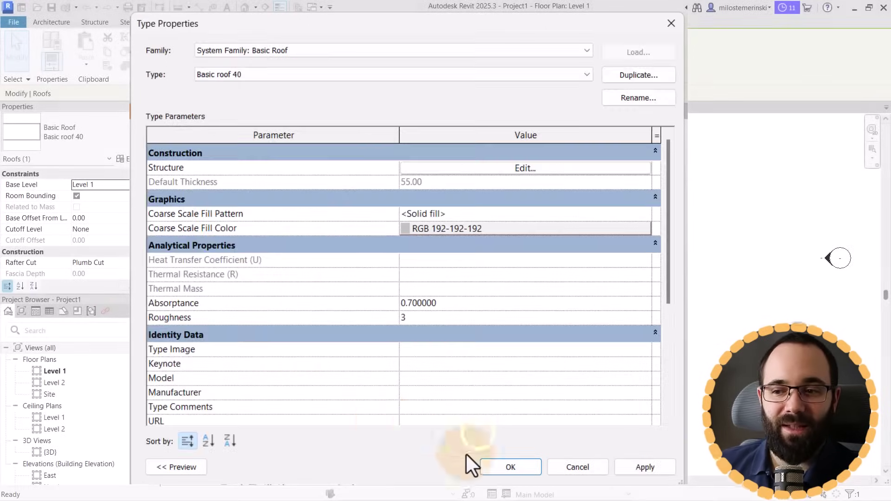
left_click(507, 465)
Select the Exterior - Block on Mtl. Stud wall and bring up its type's layer structure.
left_click(305, 237)
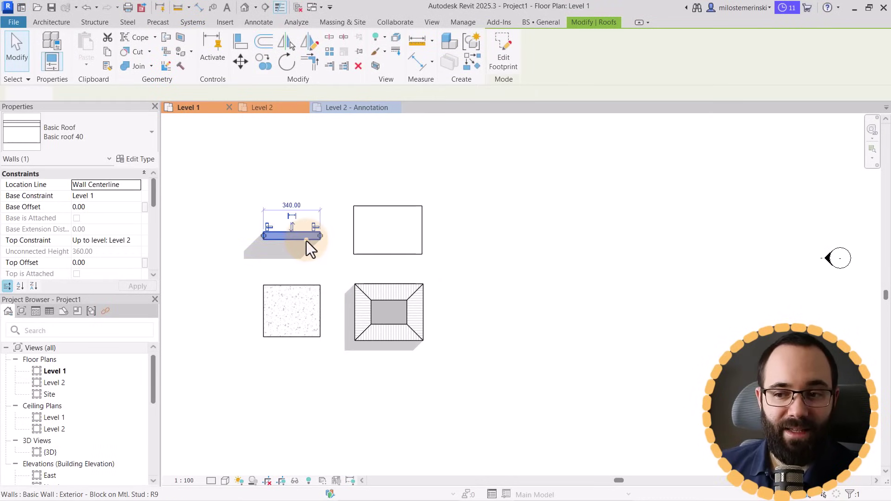
left_click(139, 158)
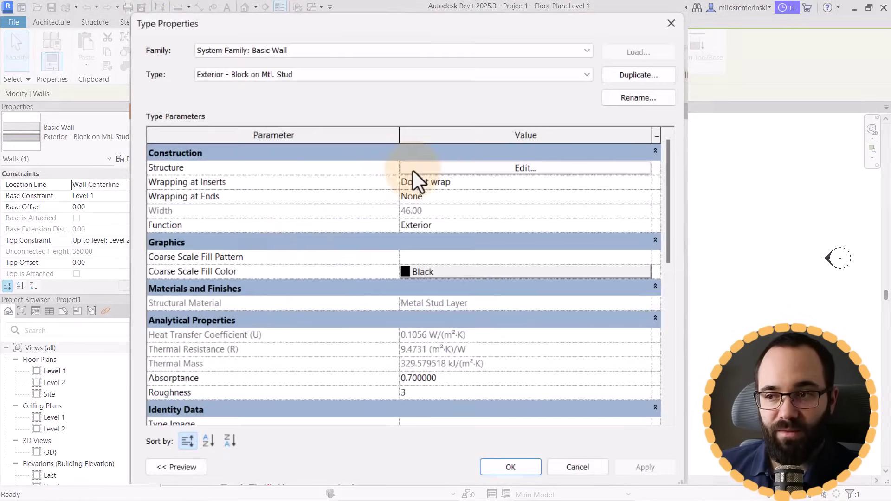
left_click(413, 171)
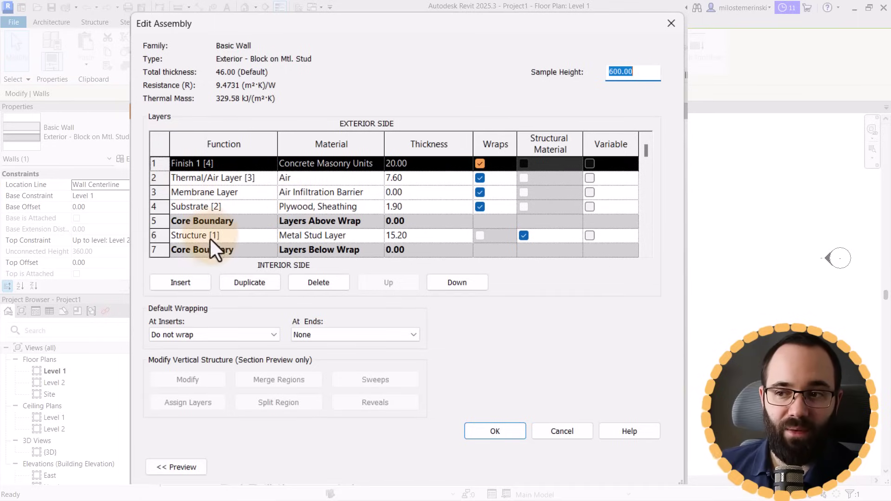
Duplicate the Finish 2 Gypsum Wall Board layer, remove the inserted 0.00 layer, confirming 47.30 total.
scroll(209, 238, "down", 3)
left_click(182, 223)
left_click(162, 221)
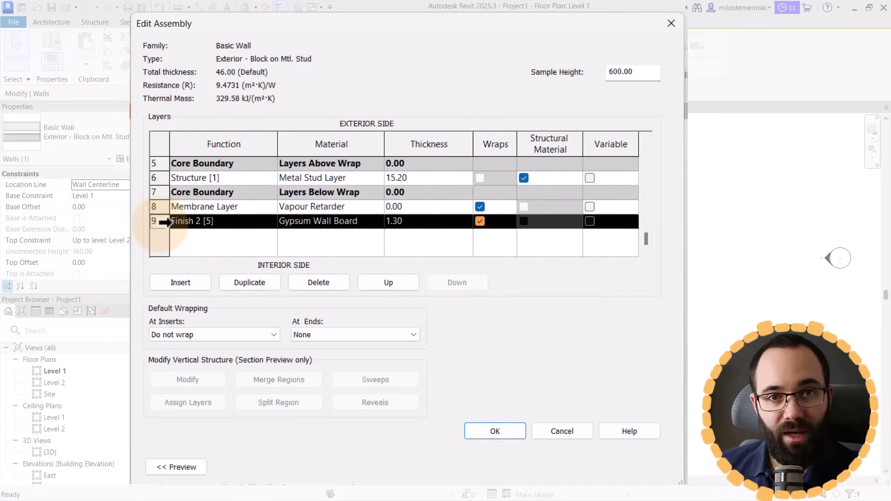
left_click(230, 283)
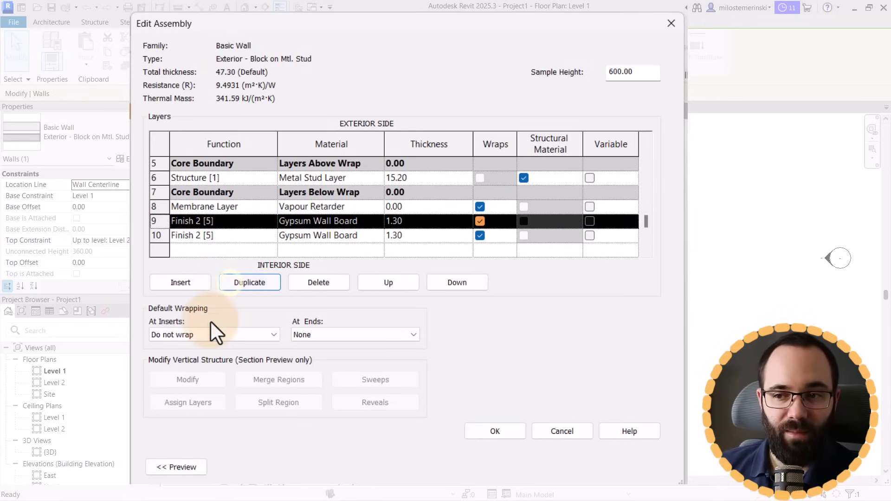
left_click(177, 281)
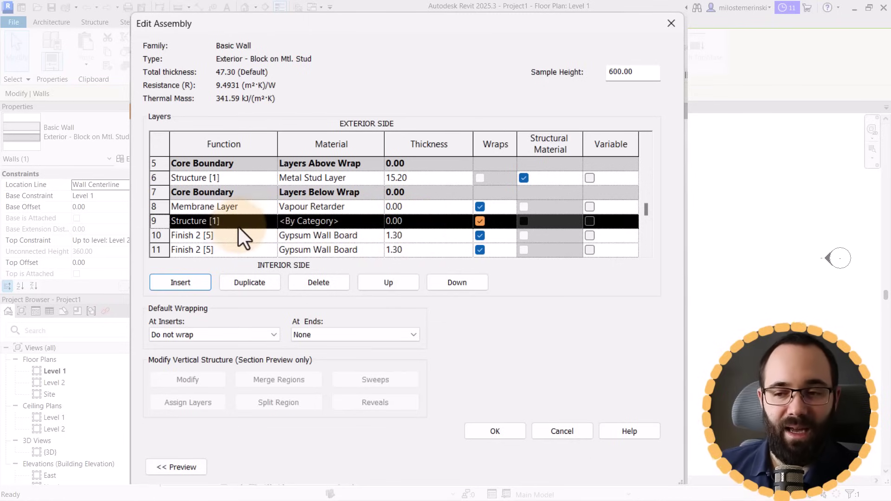
left_click(307, 281)
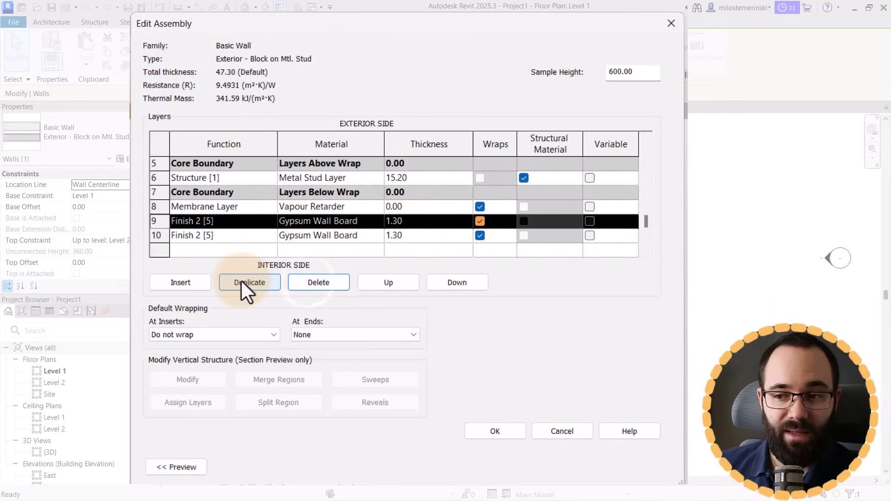
left_click(488, 430)
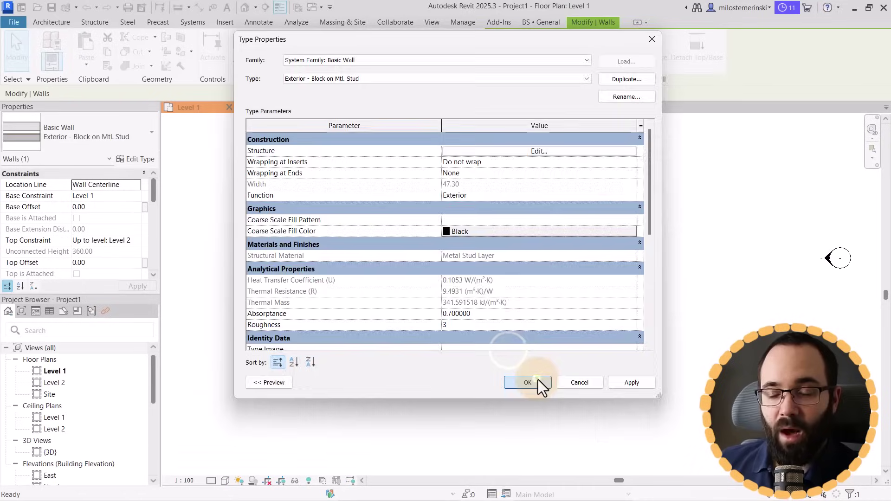
left_click(539, 380)
left_click(479, 339)
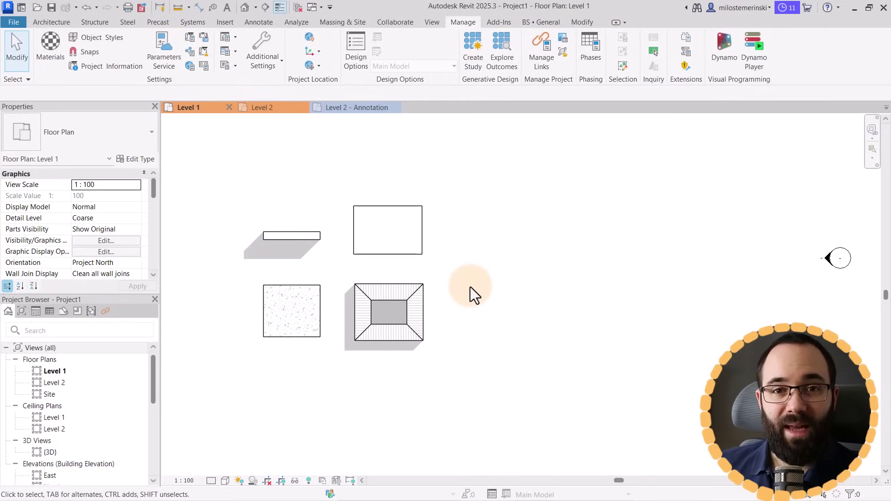
In the Level 2 - Annotation plan, re-center the Office 2.4 room's reference.
left_click(333, 112)
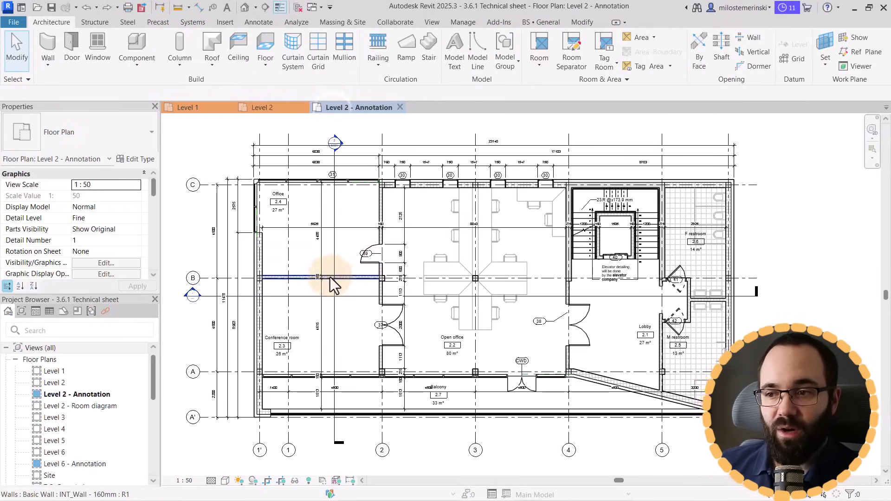
mouse_move(301, 261)
middle_mouse_down()
mouse_move(292, 259)
mouse_move(303, 269)
middle_mouse_up()
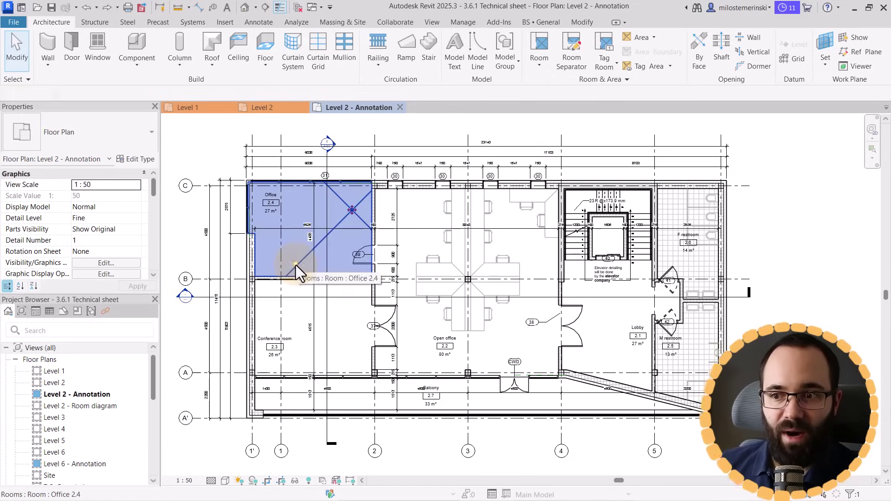
left_click(296, 266)
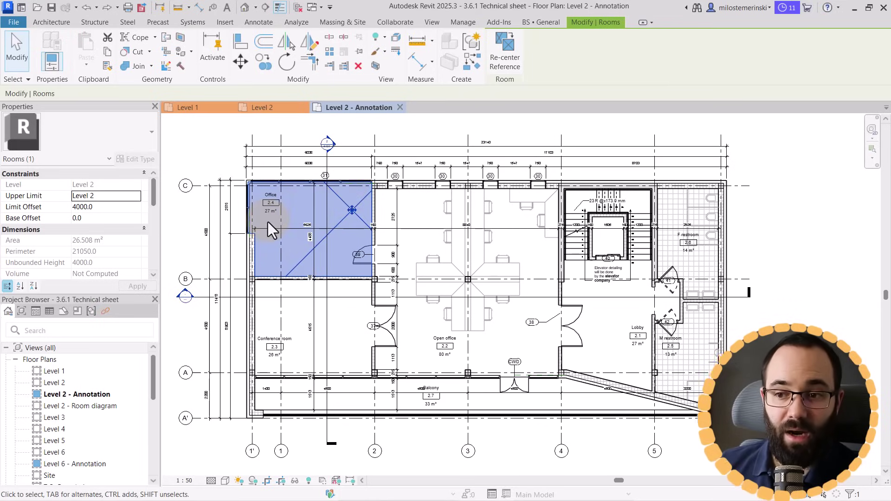
left_click(297, 254)
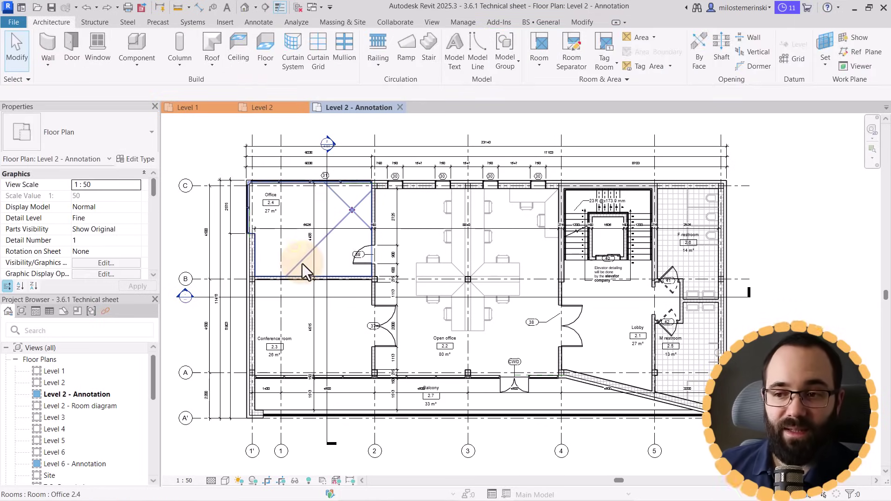
left_click(302, 263)
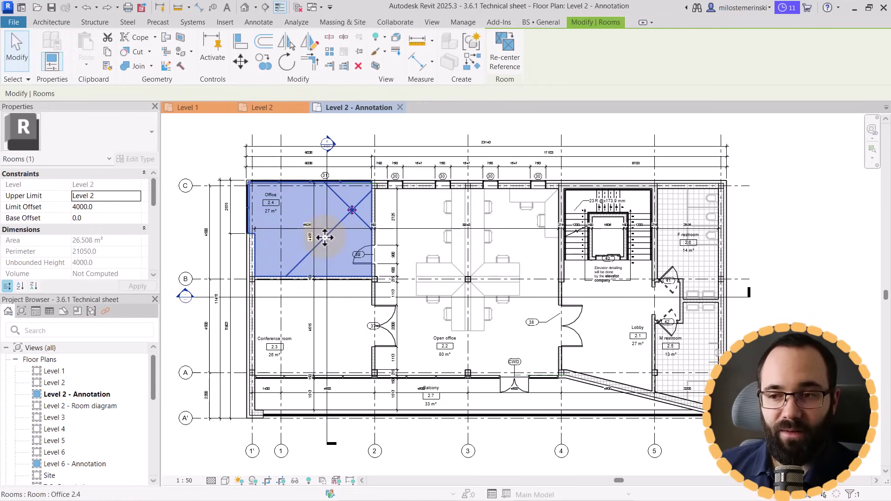
left_click(496, 70)
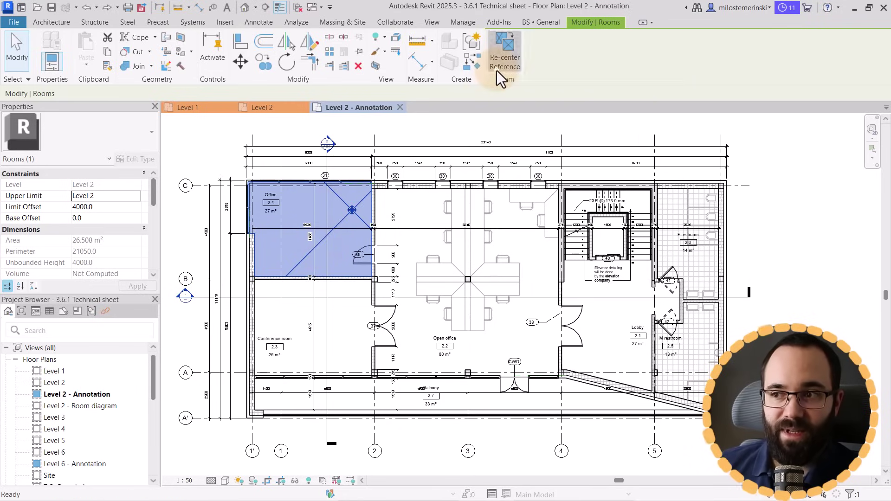
left_click(314, 227)
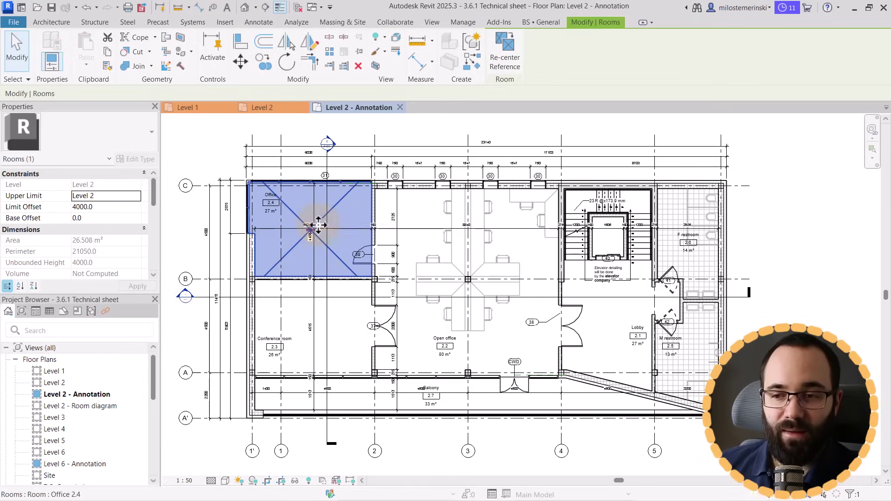
Move the Office 2.4 room tag onto its re-centered room reference, showing 27 m².
left_click(265, 215)
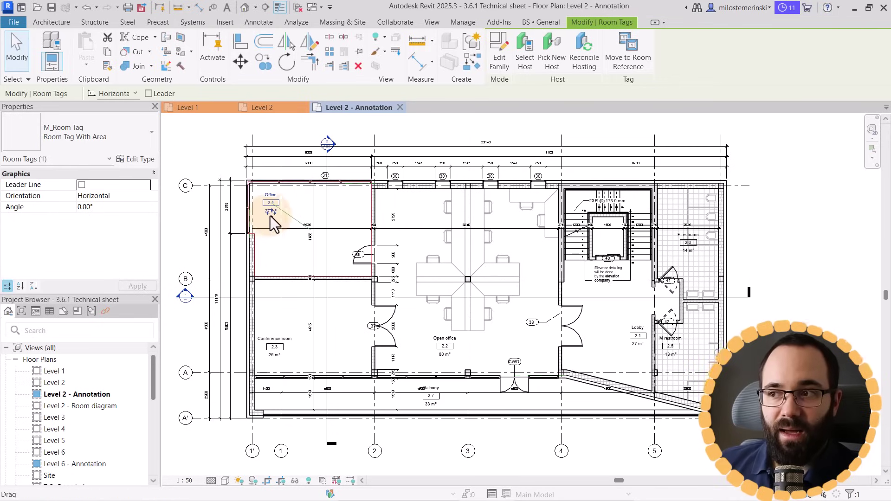
left_click(617, 71)
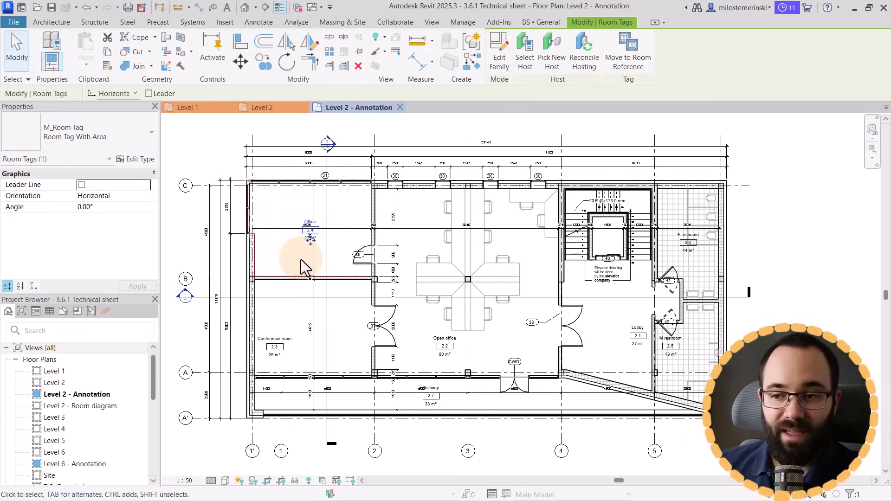
key("Escape")
left_click(294, 250)
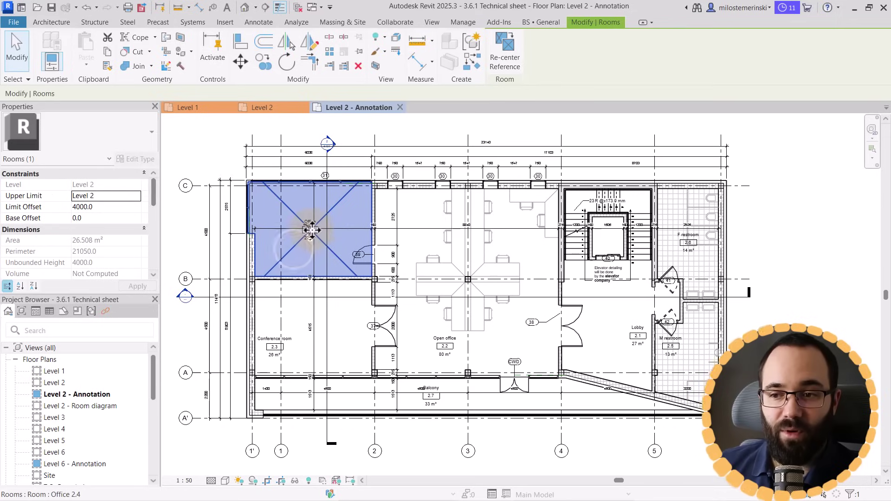
key("Escape")
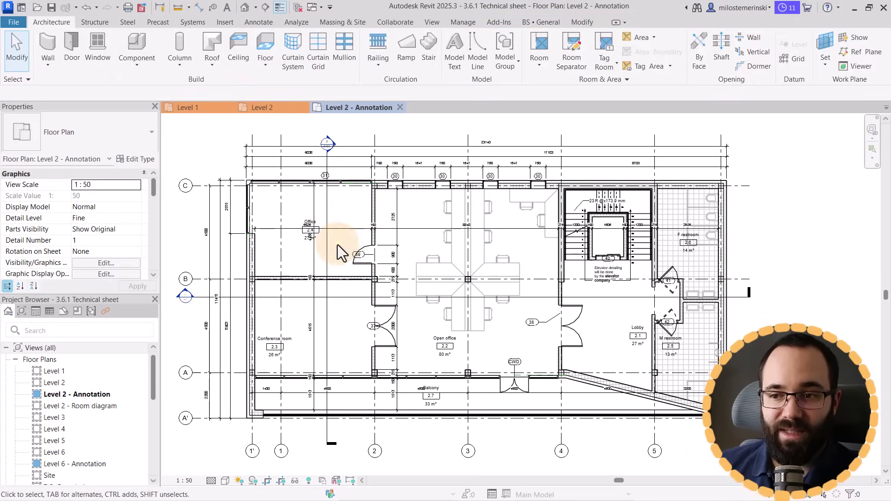
left_click(306, 243)
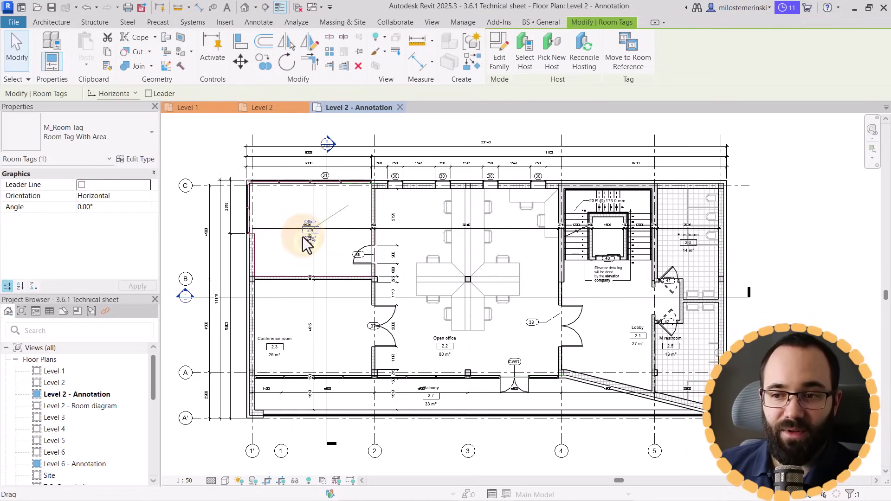
left_click(627, 65)
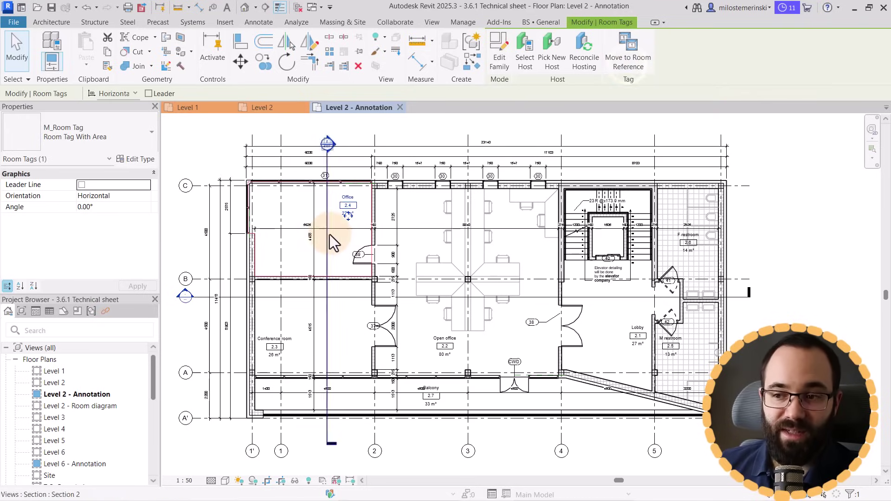
left_click(407, 135)
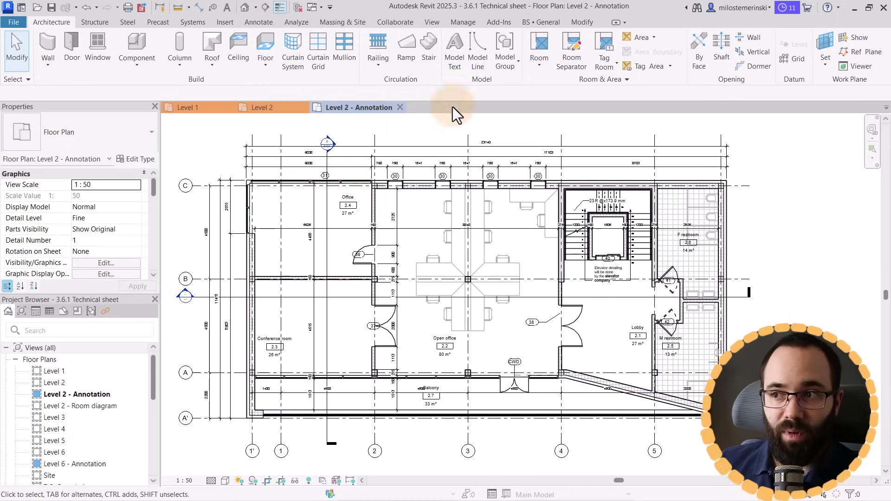
Re-center Reference for all 5 rooms from the Architecture Room dropdown and dismiss the confirmation.
left_click(532, 68)
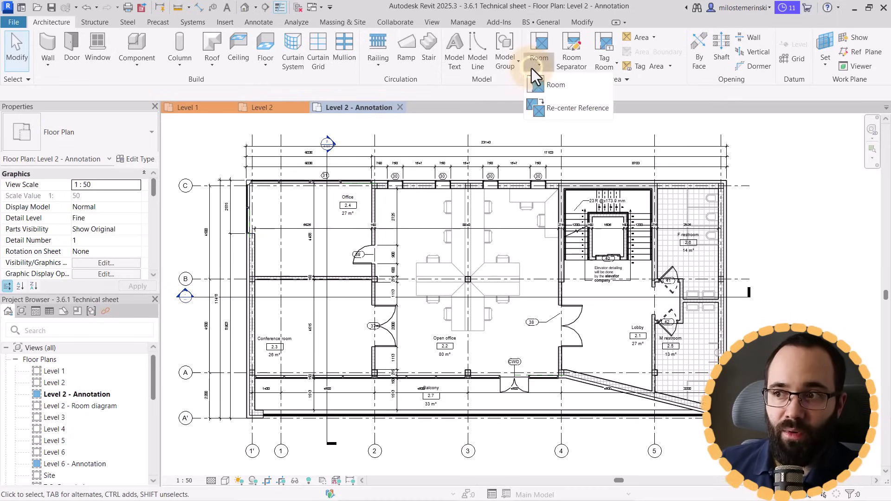
left_click(550, 110)
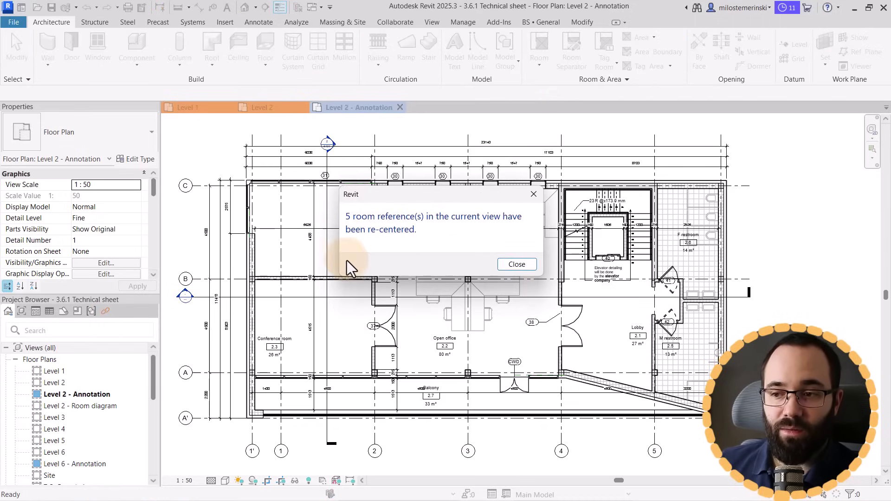
left_click(515, 264)
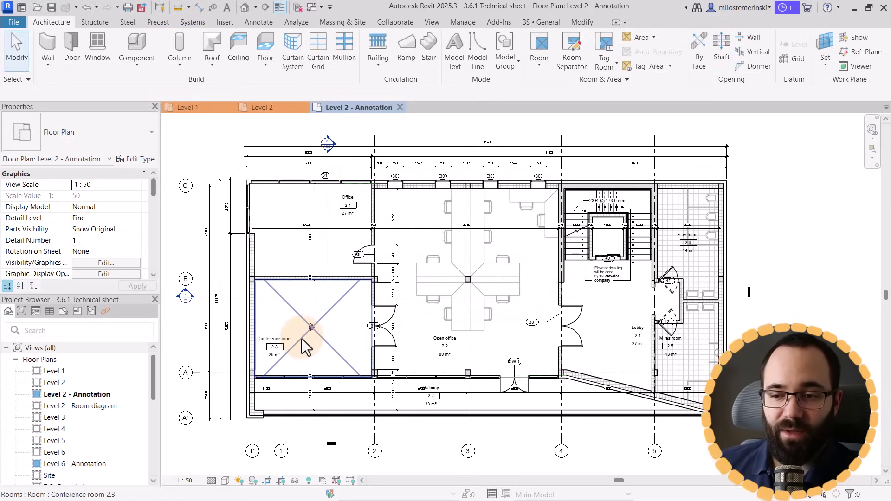
left_click(351, 210)
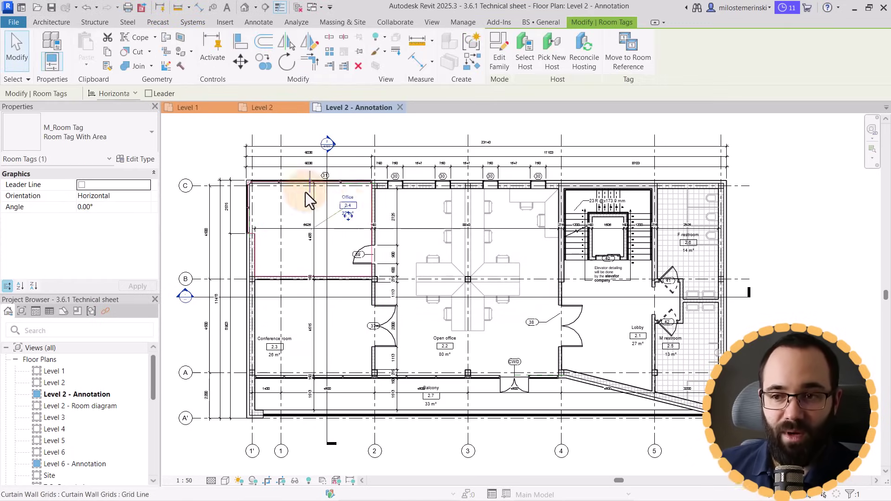
Select all seven room tags in the view and move them to their room references.
right_click(228, 162)
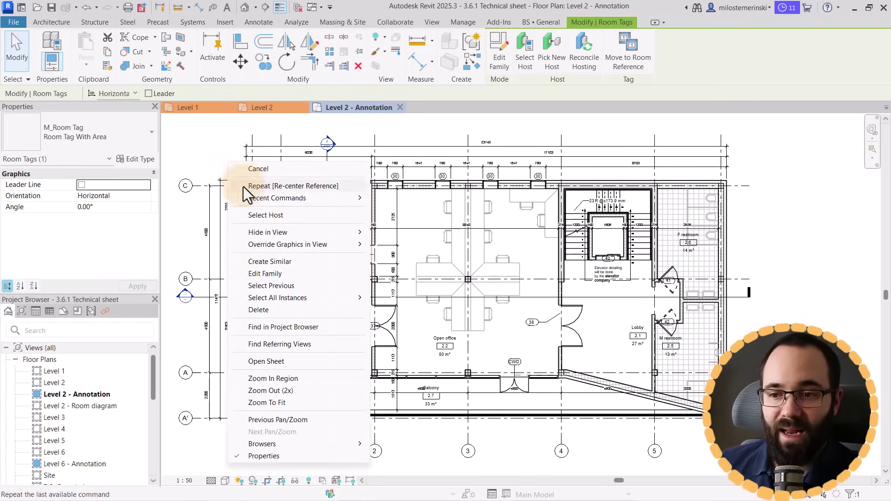
mouse_move(325, 300)
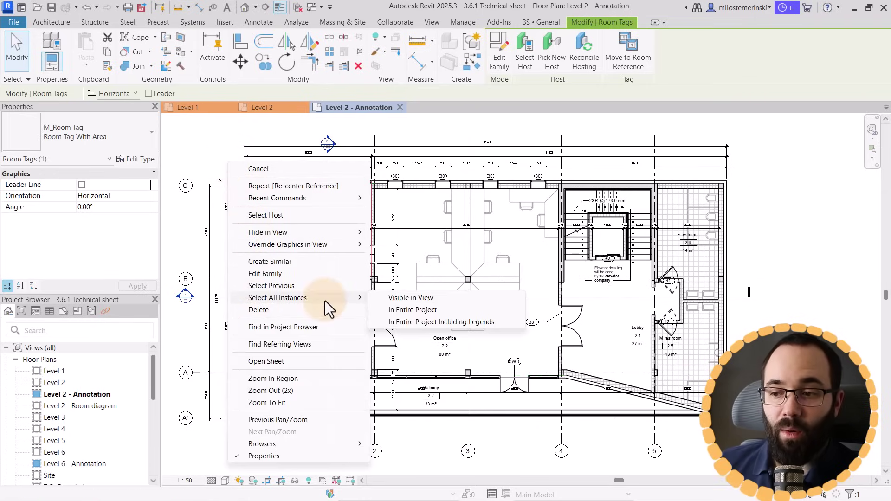
left_click(397, 299)
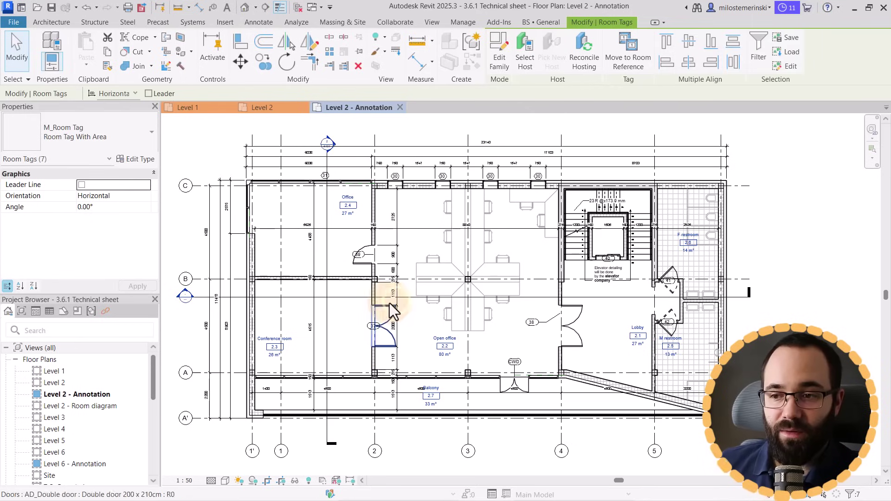
left_click(627, 62)
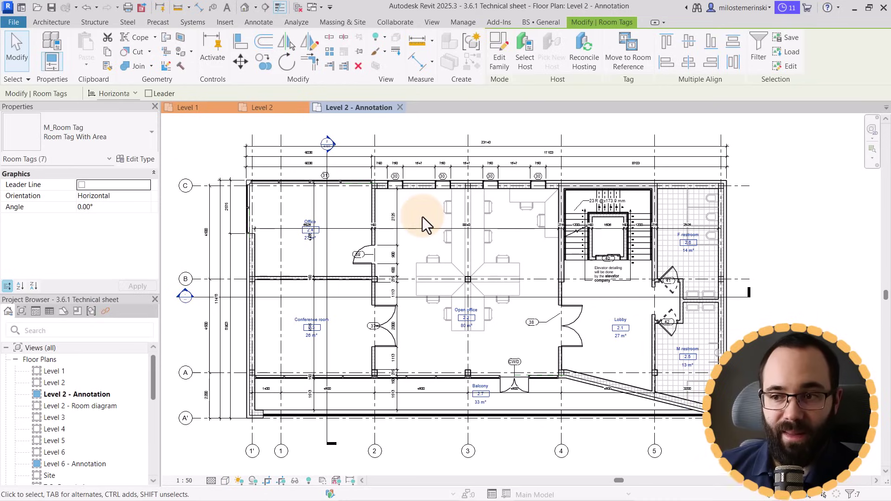
key("Escape")
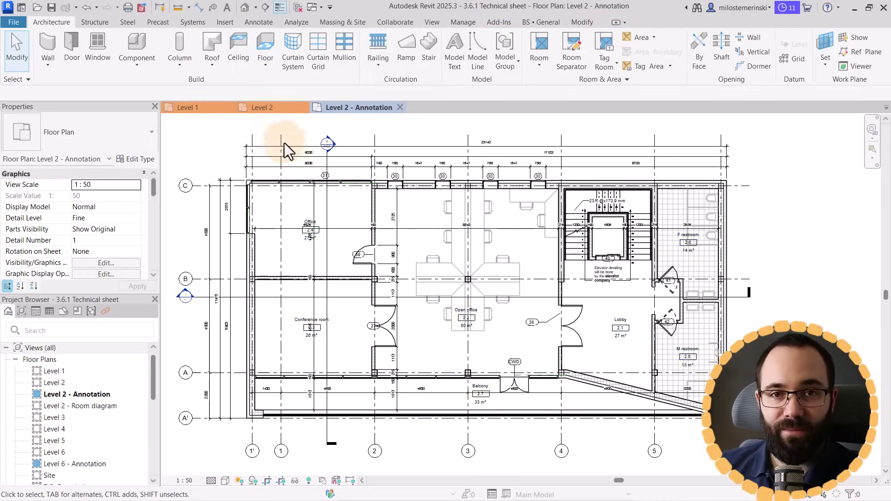
In the Level 2 plan's course text note, replace misspelled 'easi' with the suggestion 'easier'.
left_click(262, 107)
scroll(311, 331, "up", 3)
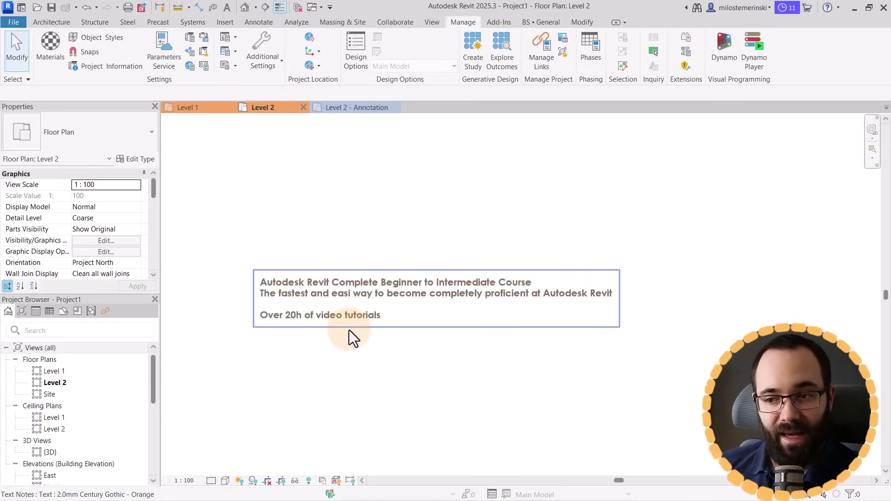
left_click(347, 294)
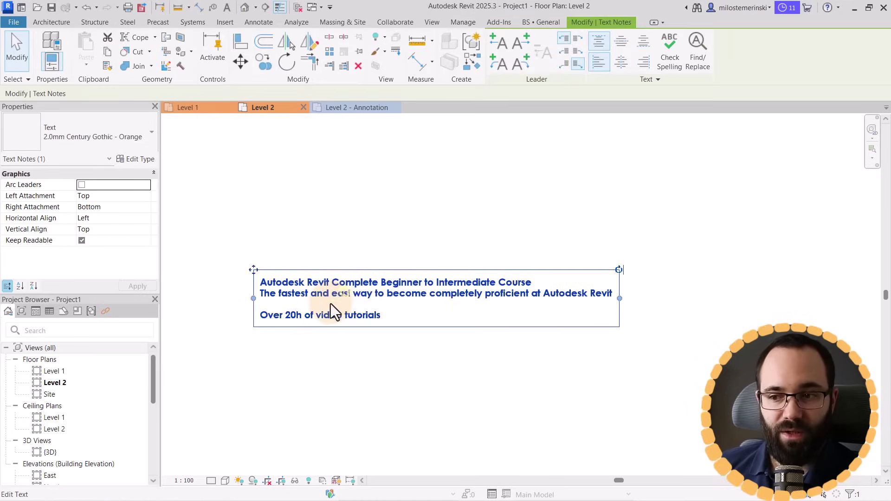
left_click(324, 295)
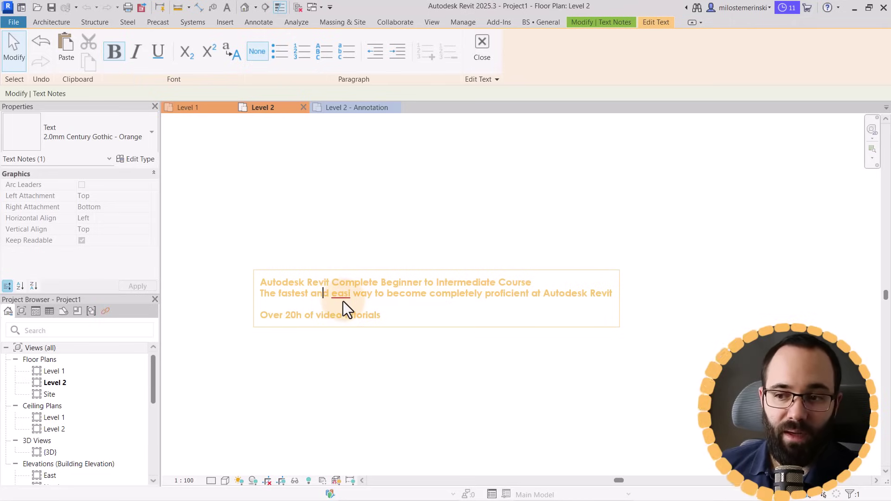
scroll(341, 299, "up", 2)
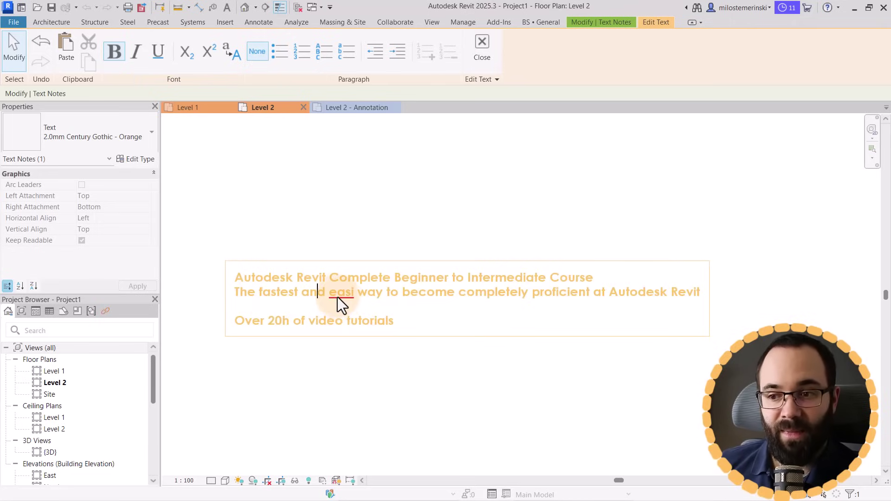
left_click_drag(331, 298, 357, 298)
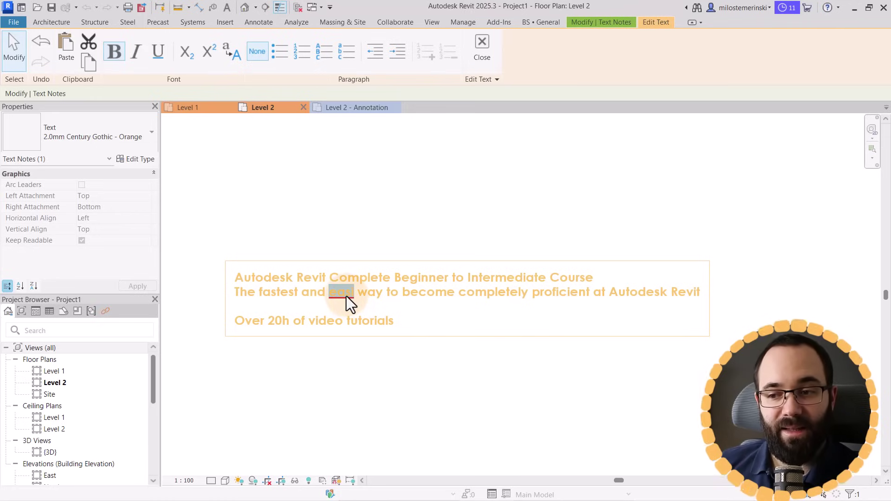
right_click(346, 296)
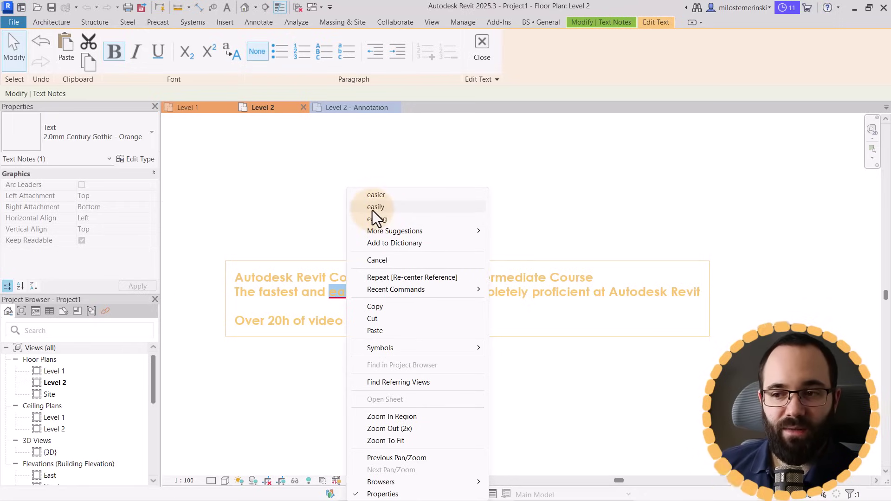
mouse_move(382, 232)
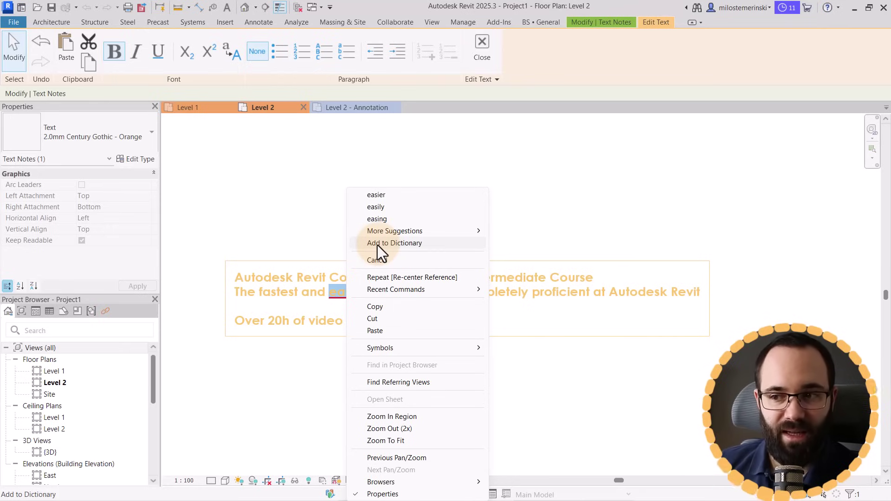
left_click(376, 195)
Change 'easier' to 'easy' so the note reads 'The fastest and easy way'.
left_click(355, 294)
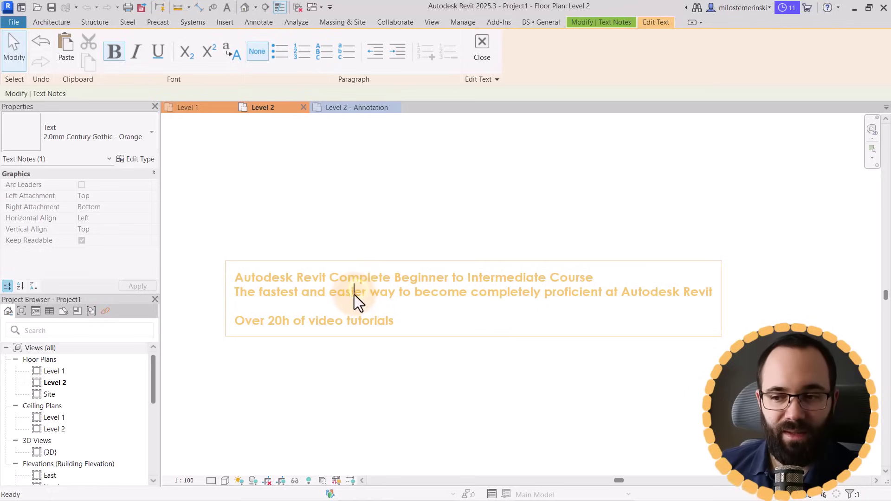
left_click_drag(357, 294, 353, 294)
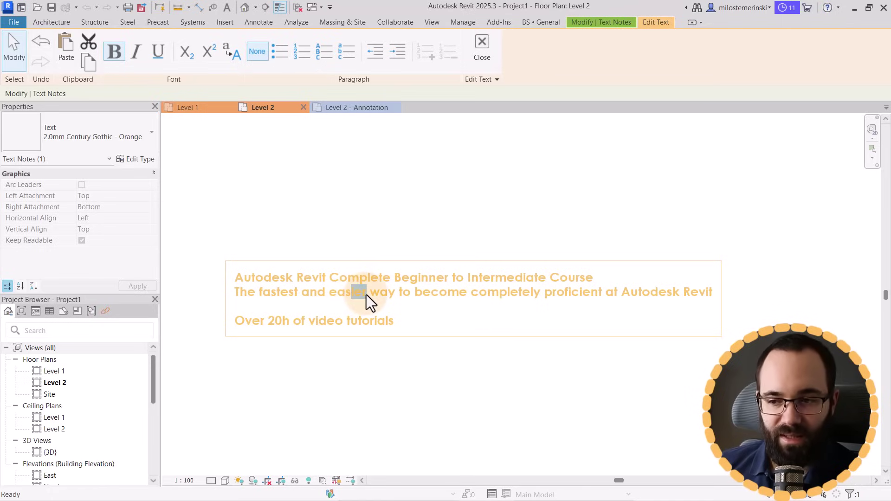
type("y")
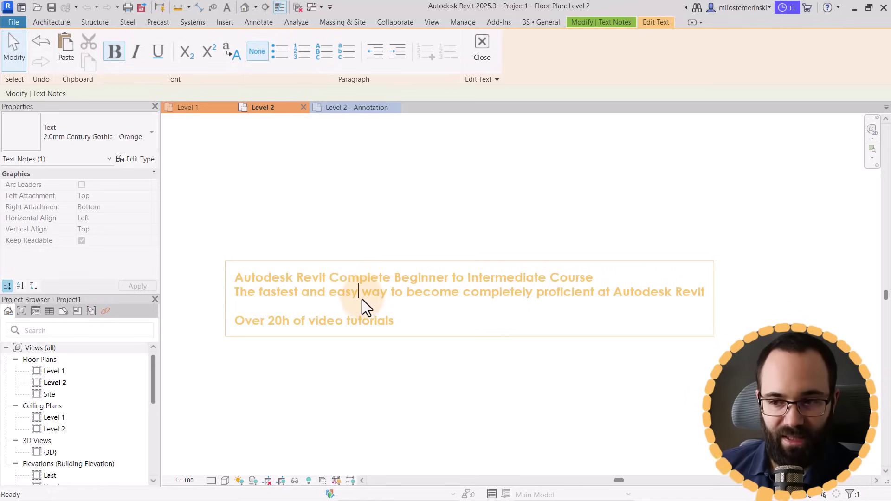
left_click(355, 239)
left_click(261, 203)
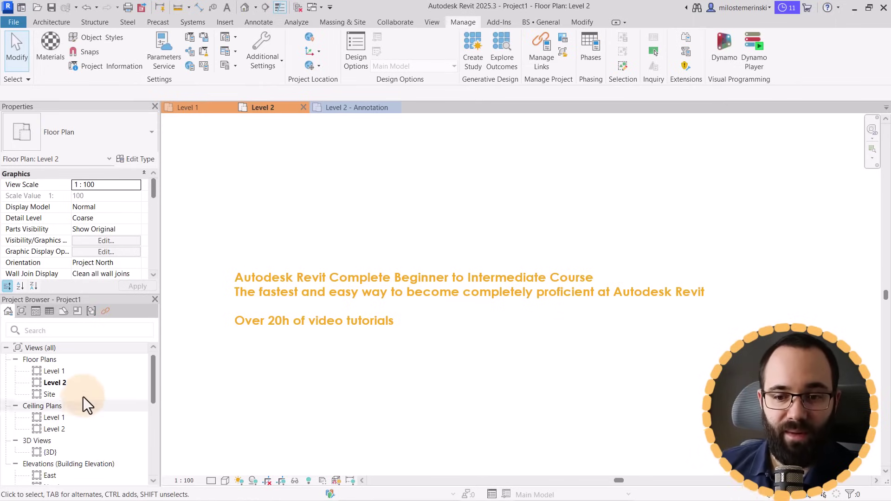
Return to the Level 2 - Annotation plan on the 3.6.1 Technical sheet.
scroll(82, 383, "down", 5)
scroll(82, 385, "down", 1)
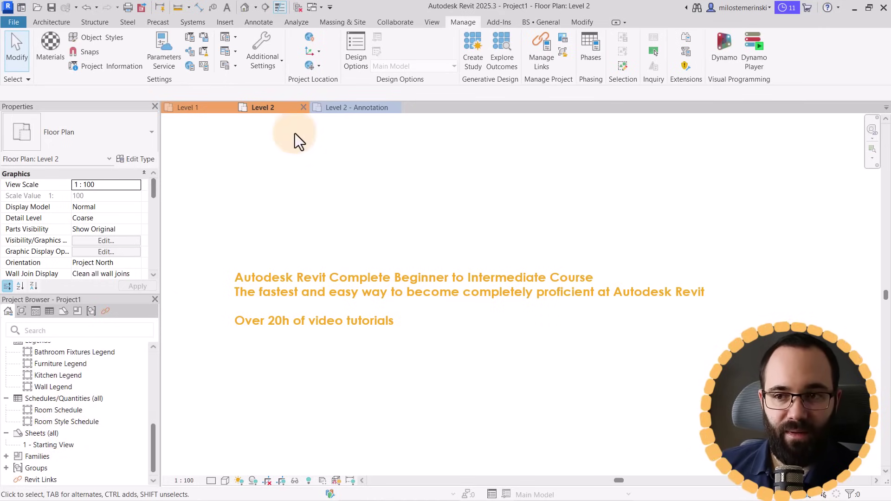
left_click(347, 107)
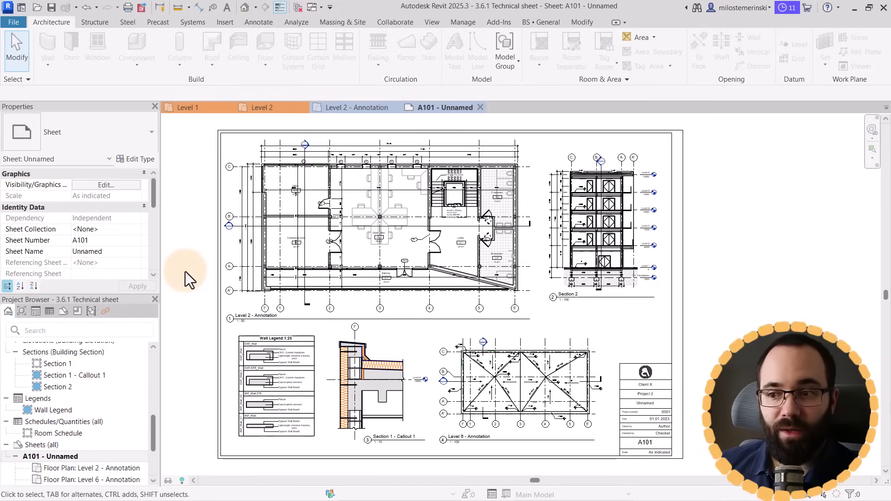
scroll(103, 396, "down", 3)
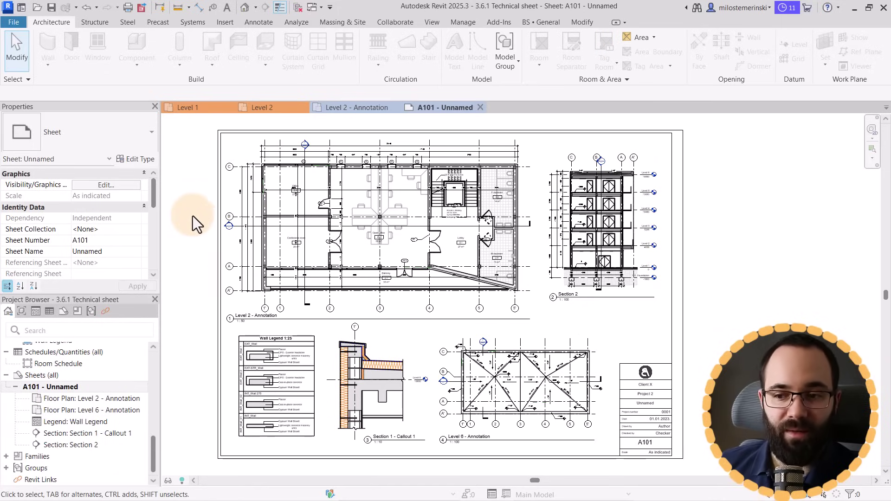
Export sheet A101 to PDF in the background, answering the save-settings prompt.
left_click(13, 24)
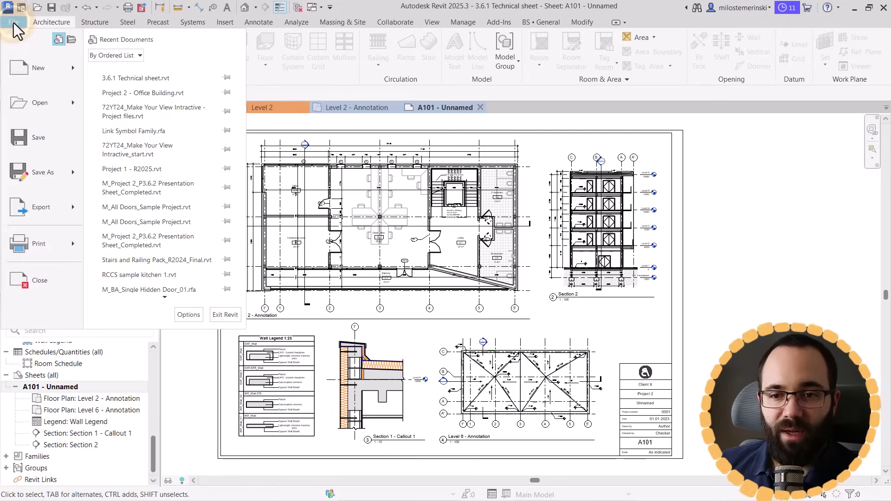
mouse_move(57, 215)
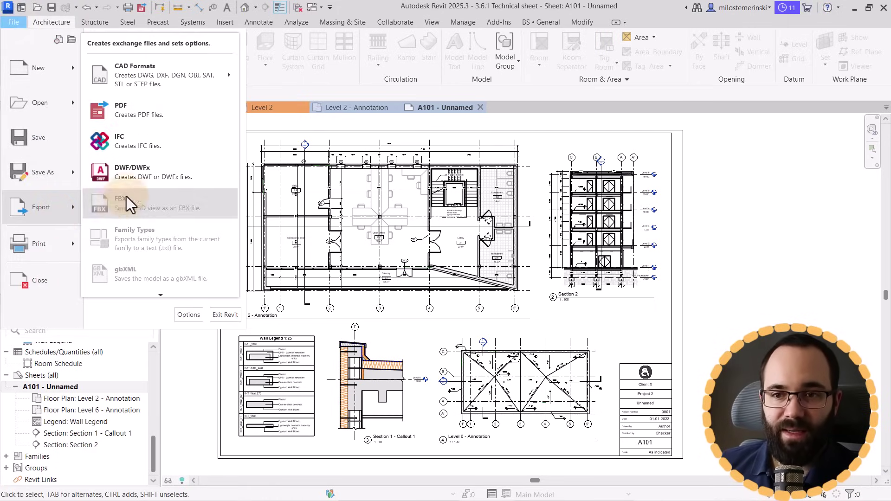
left_click(132, 119)
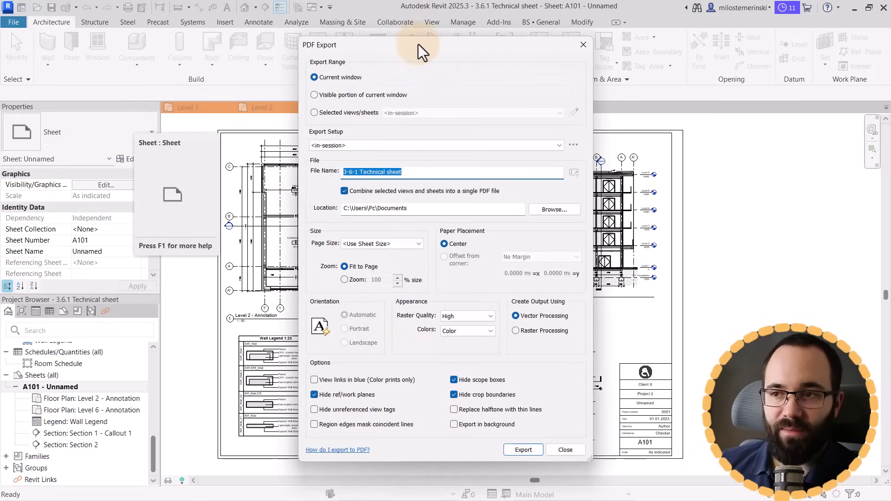
left_click_drag(418, 44, 289, 32)
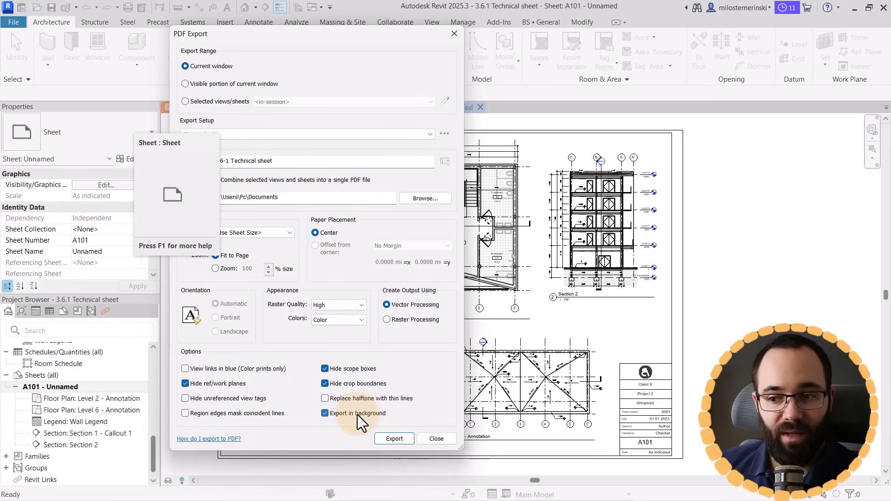
left_click(384, 438)
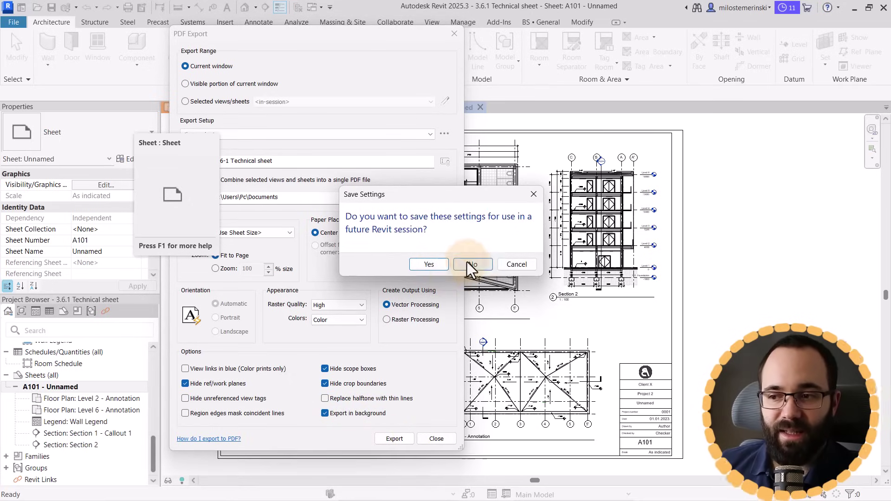
left_click(430, 265)
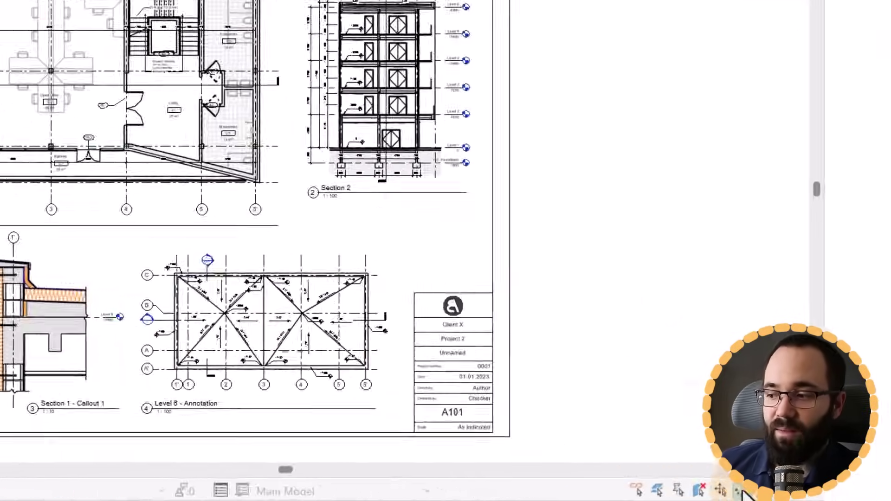
Confirm the PDF export completed in Background Processes, dismiss the notice and close the list.
left_click(624, 487)
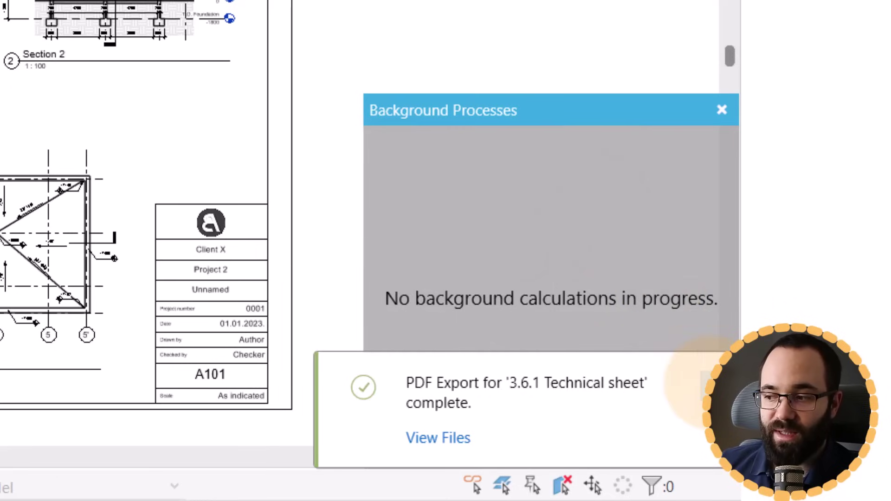
left_click(712, 371)
left_click(624, 485)
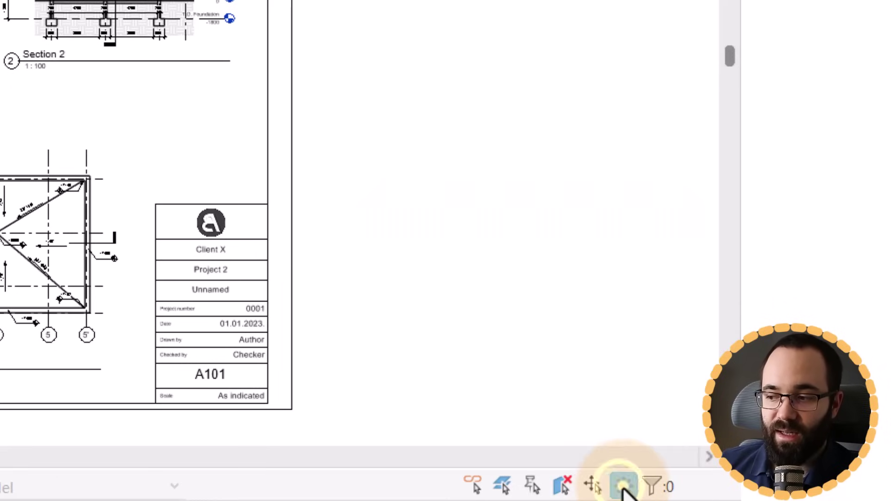
left_click(624, 485)
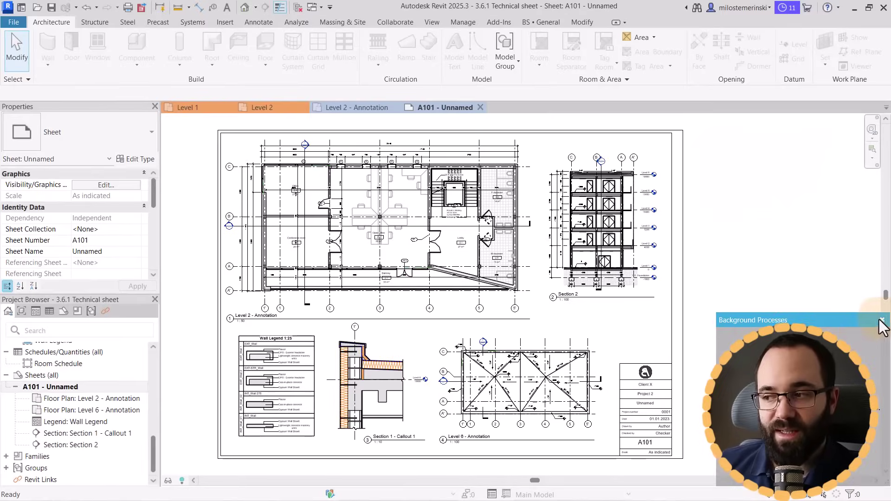
left_click(751, 148)
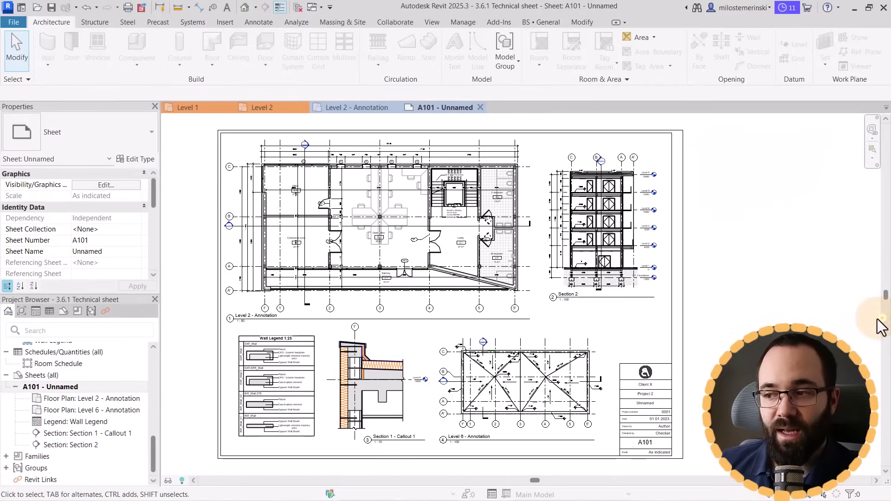
left_click(724, 283)
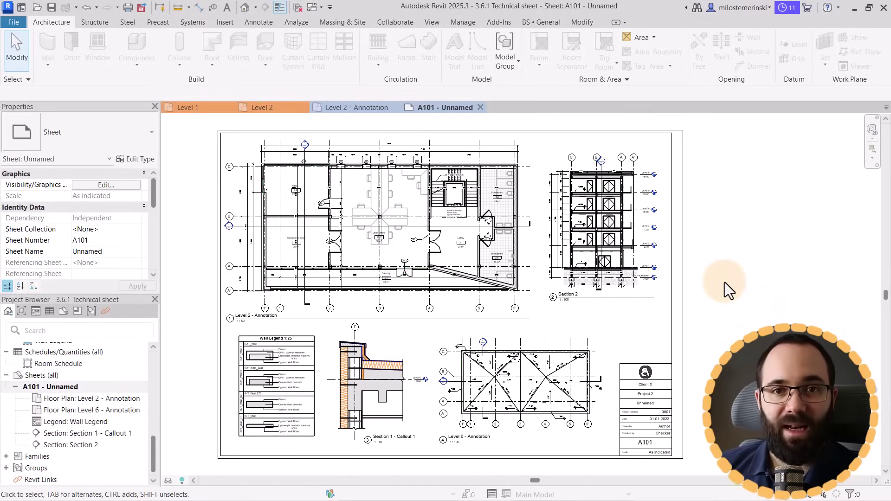